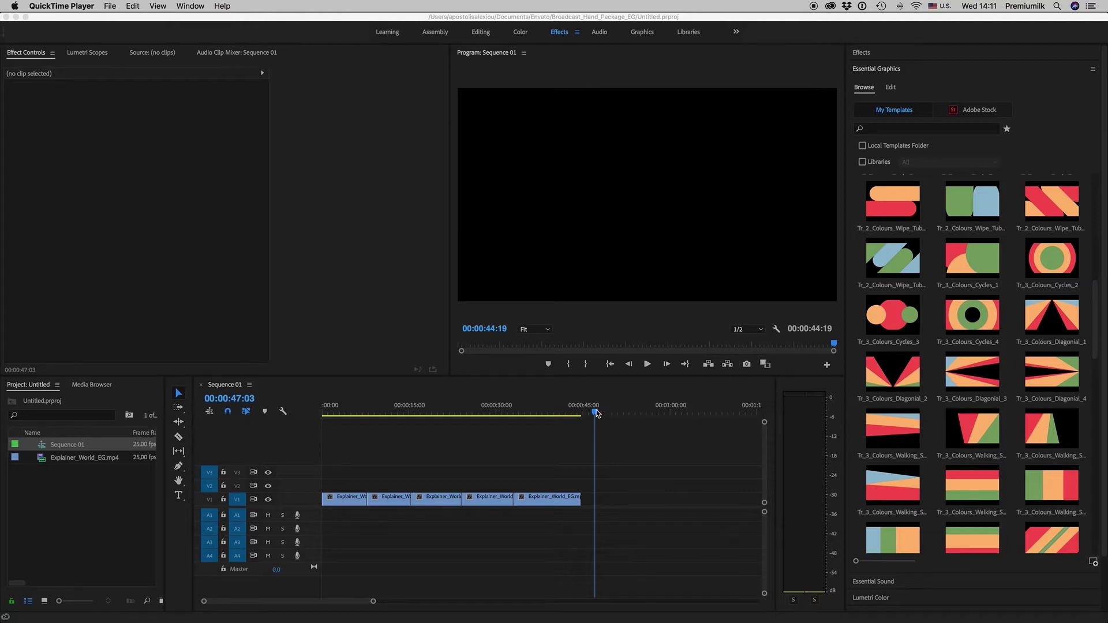
Step: Bring the Premiere Pro project window to the front
left_click(596, 414)
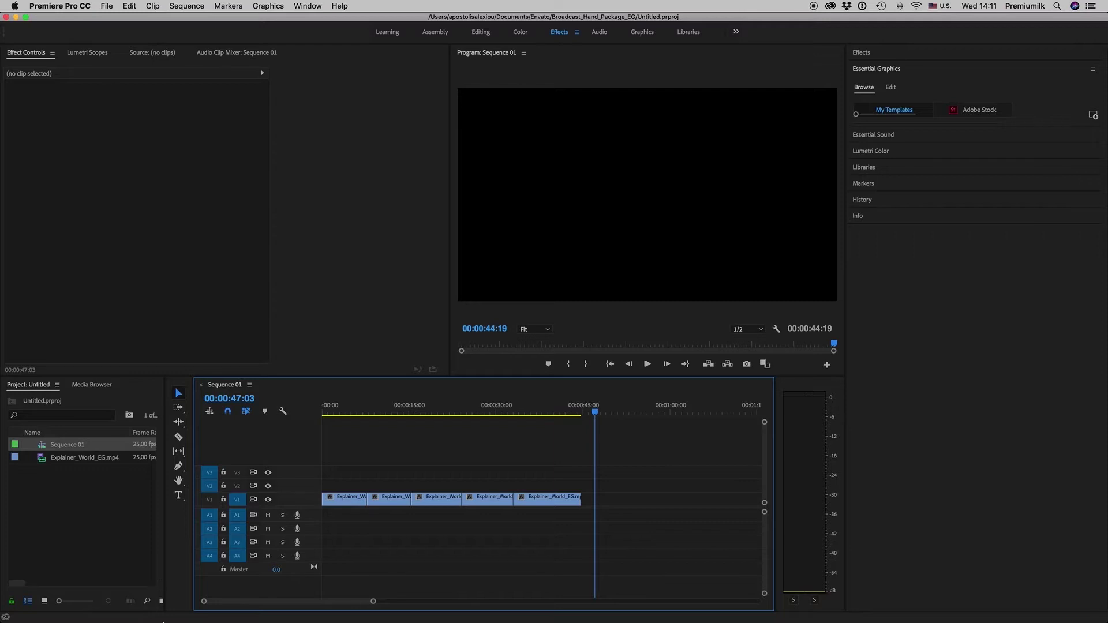
Step: Open the pack folder, expand Links and open the Essencial_Graphics_Destination_Path note
left_click(30, 610)
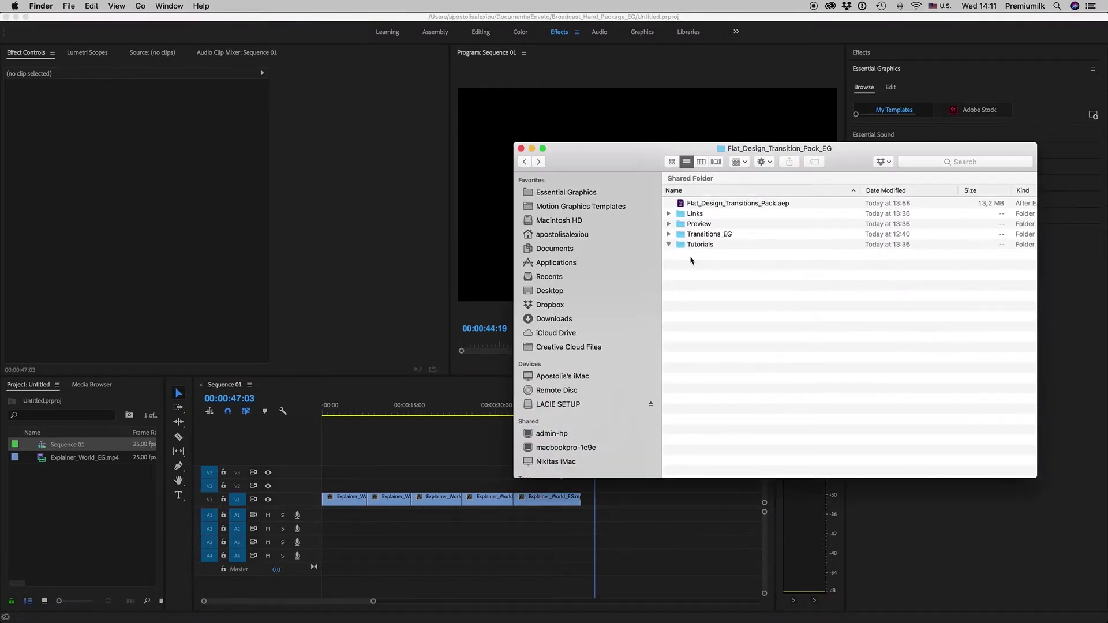
left_click(701, 235)
left_click(693, 215)
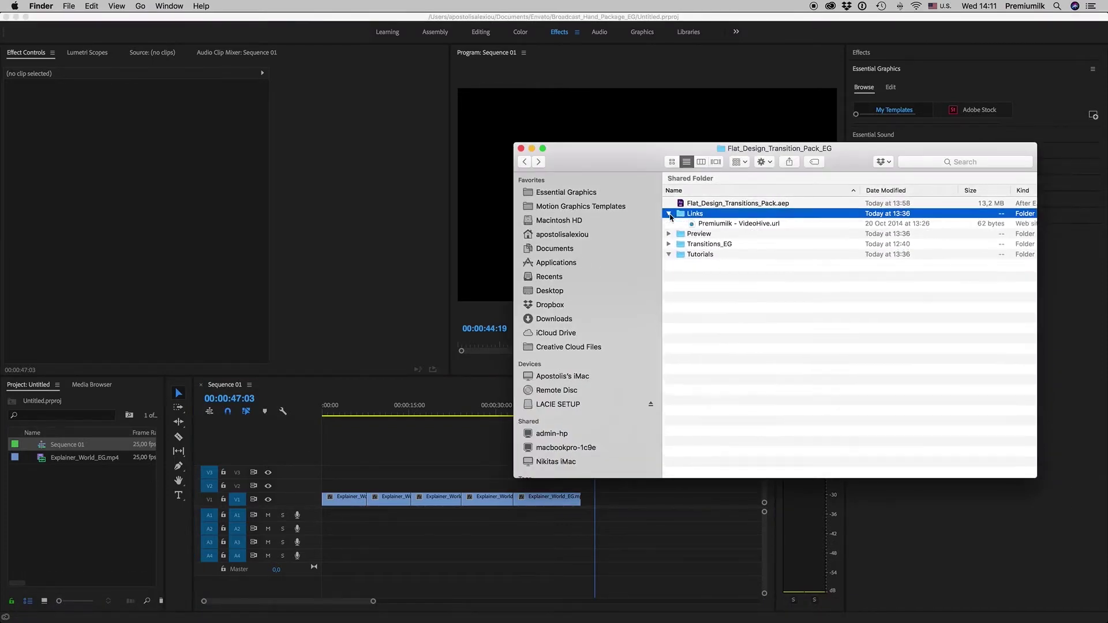
double_click(724, 225)
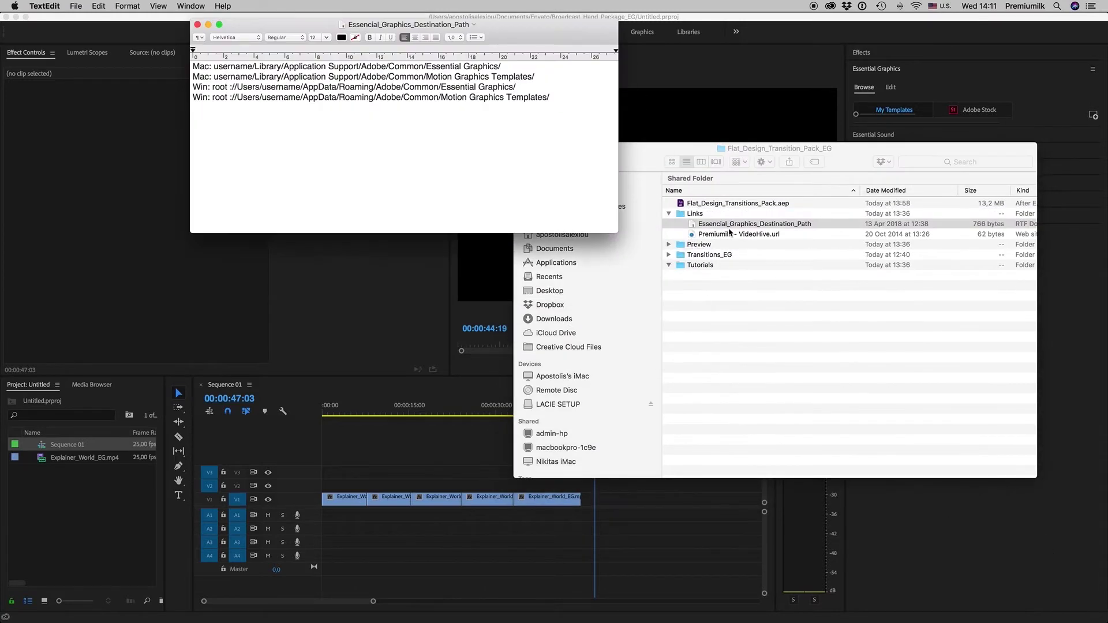
Step: Reposition the path note window and highlight its two Mac path lines
left_click_drag(534, 26, 527, 78)
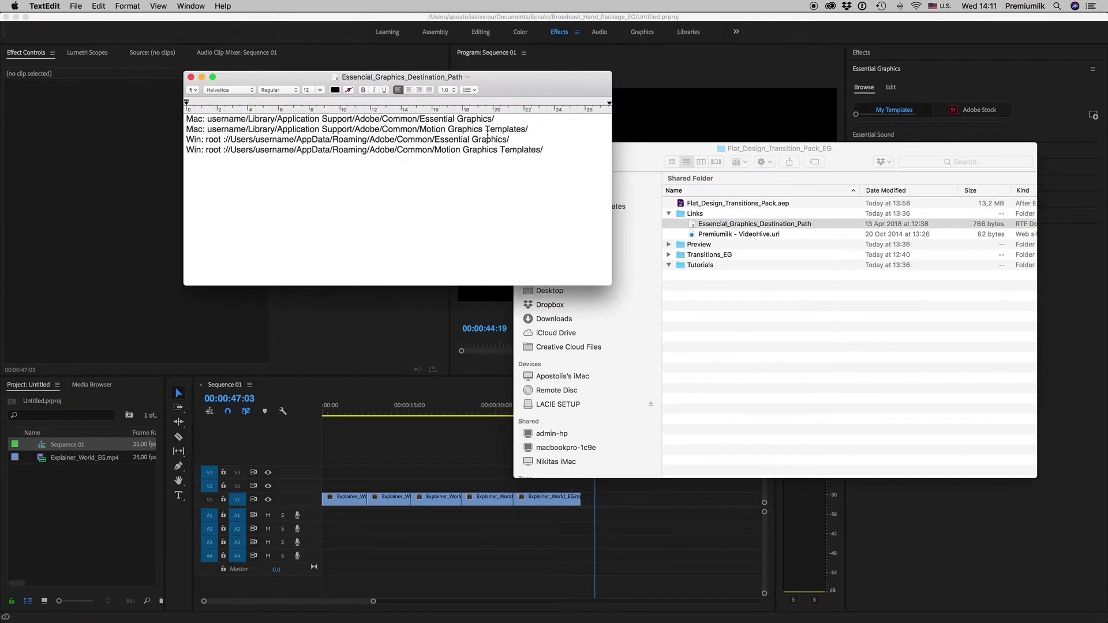
left_click_drag(526, 128, 164, 118)
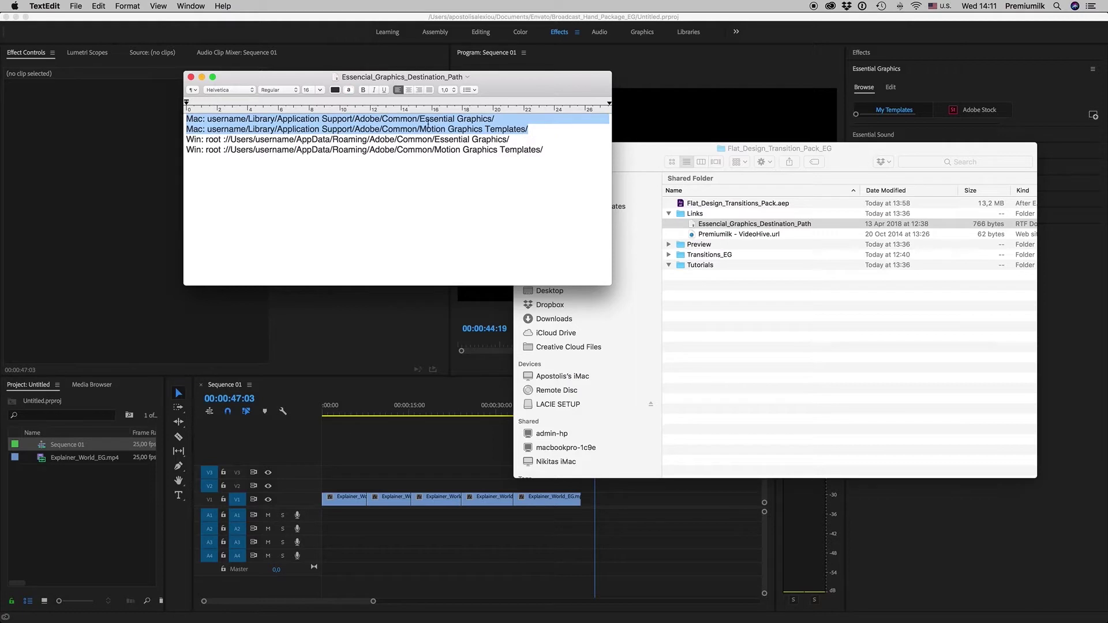
left_click(547, 151)
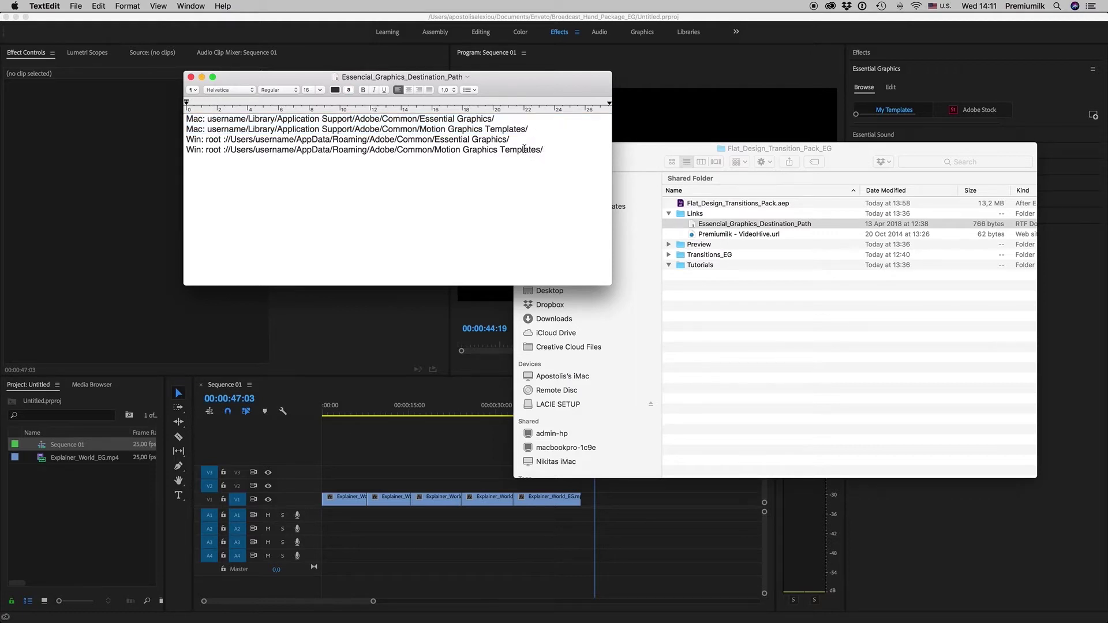
left_click_drag(244, 81, 234, 88)
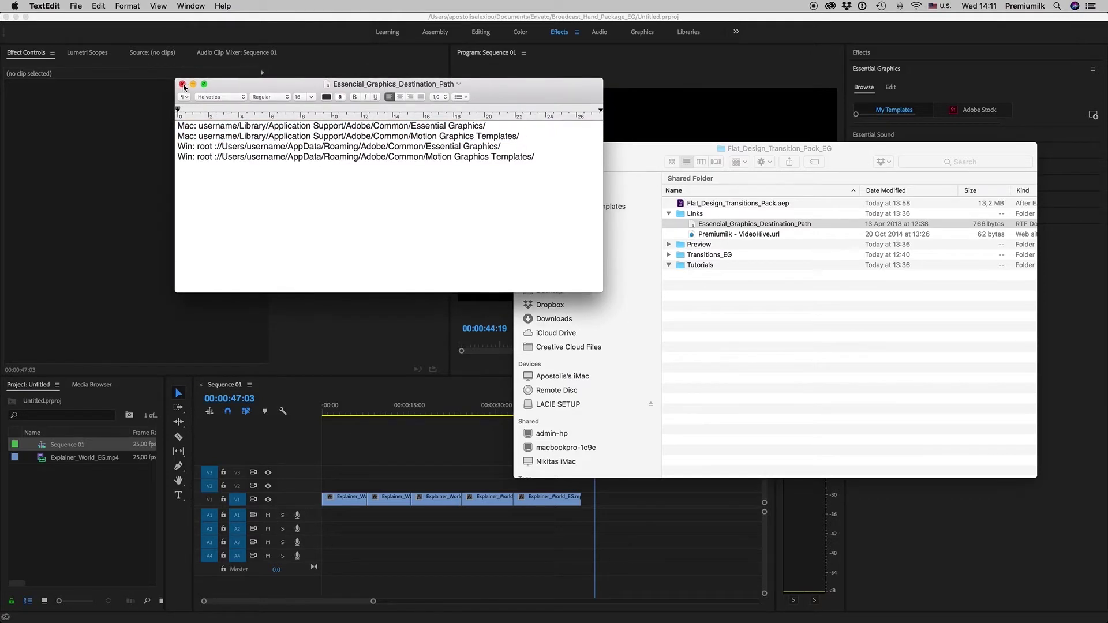
Step: Close the path note, briefly expand Transitions_EG, and open the Go menu
left_click(182, 84)
left_click(700, 255)
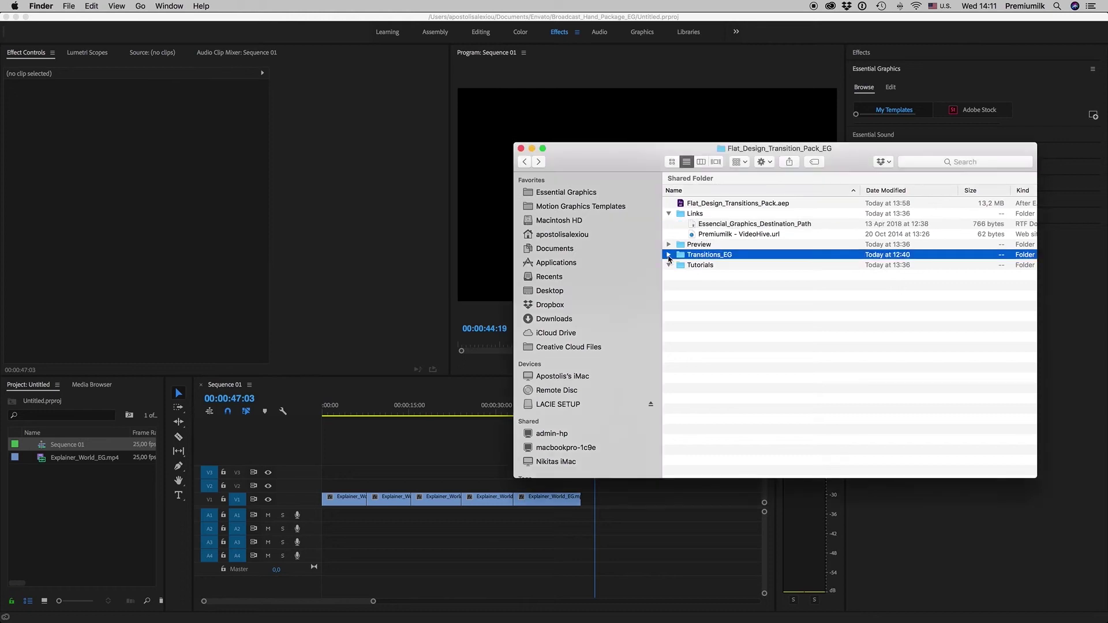
left_click(669, 254)
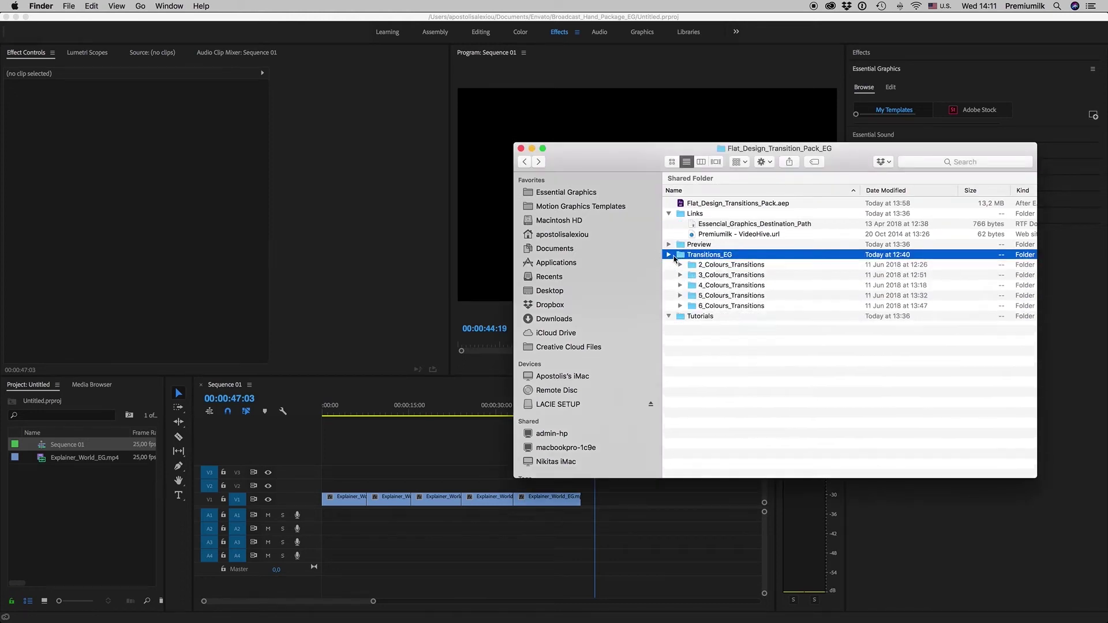
left_click(138, 7)
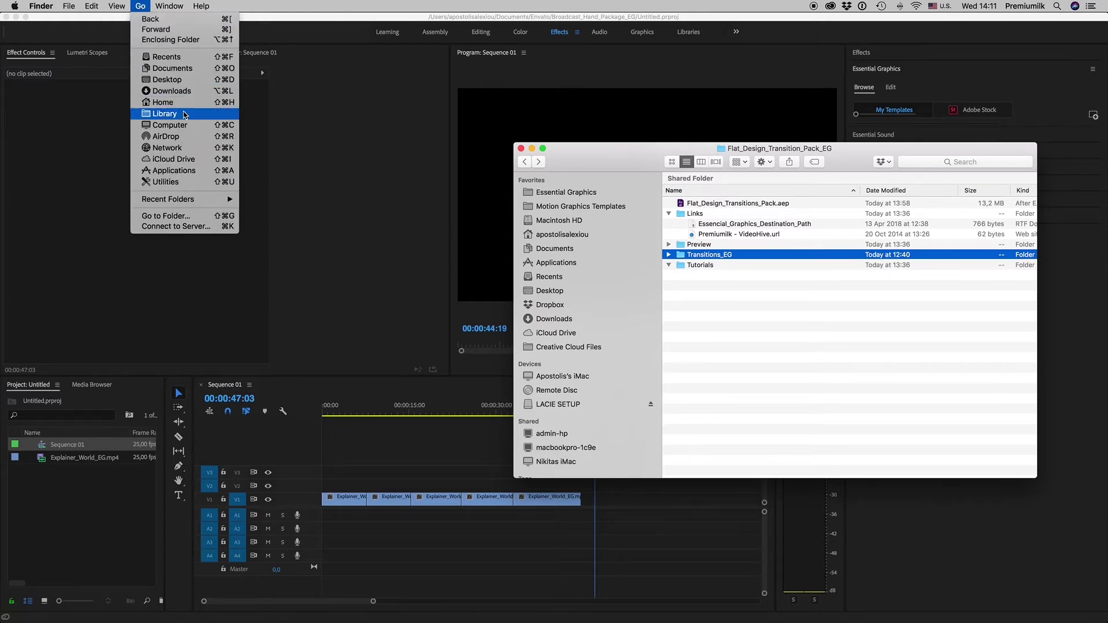
Step: Browse Library > Application Support > Adobe > Common > Essential Graphics, using Option to reveal Library
key("alt")
left_click(165, 113)
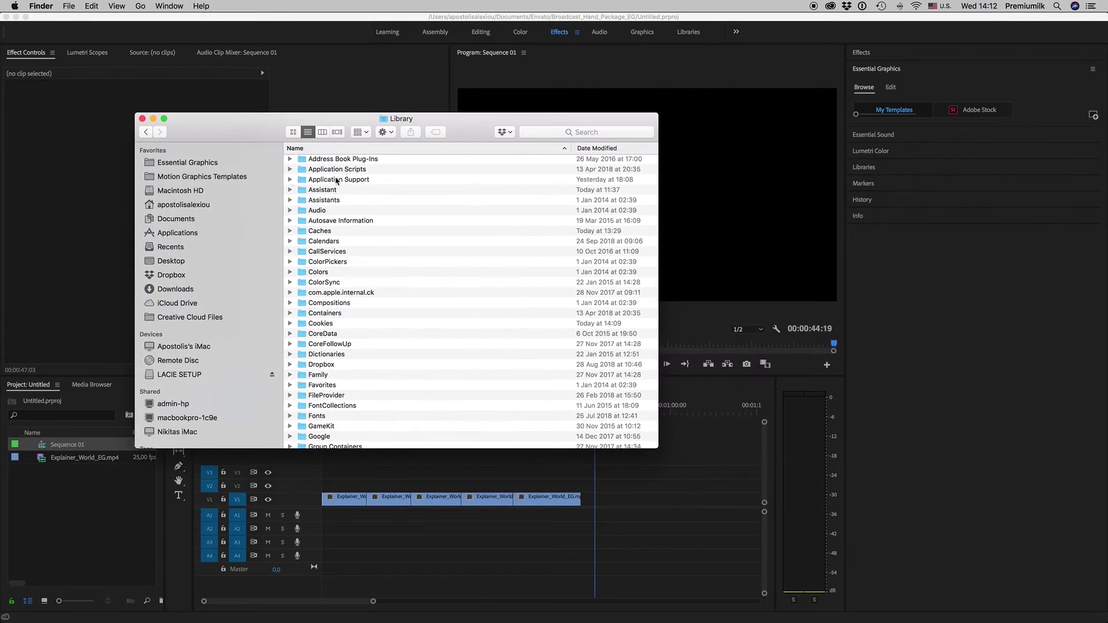
double_click(336, 180)
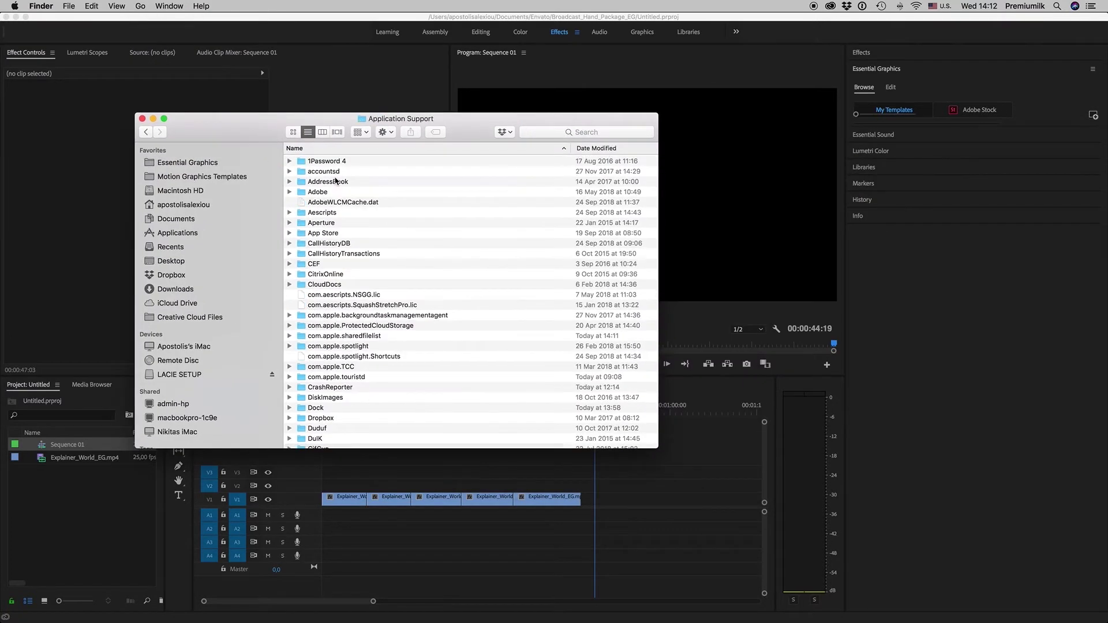
double_click(324, 195)
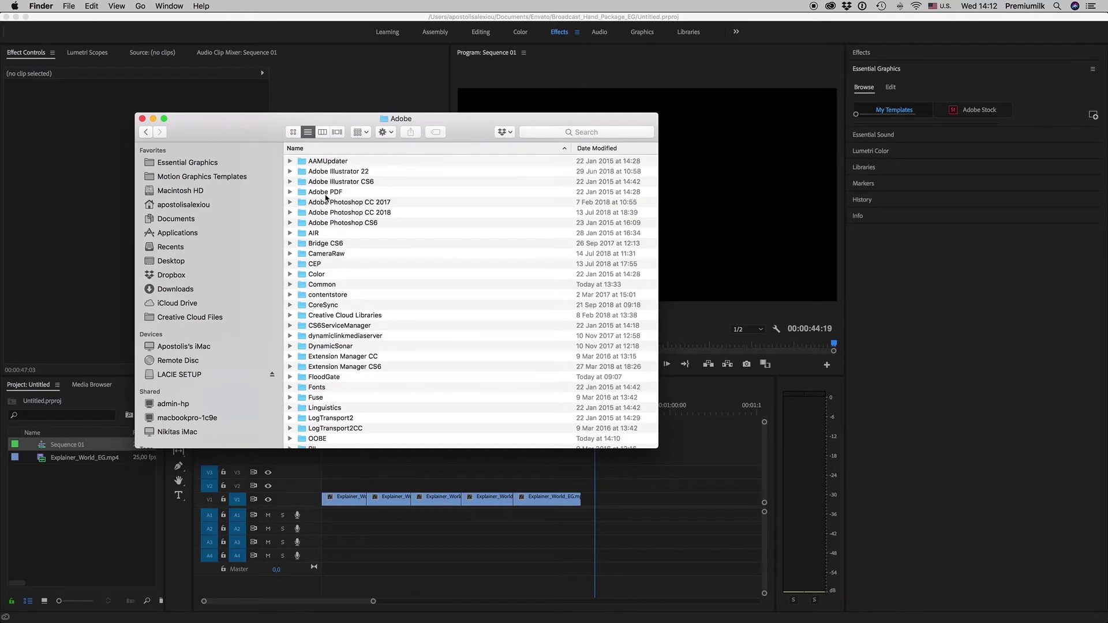
double_click(324, 285)
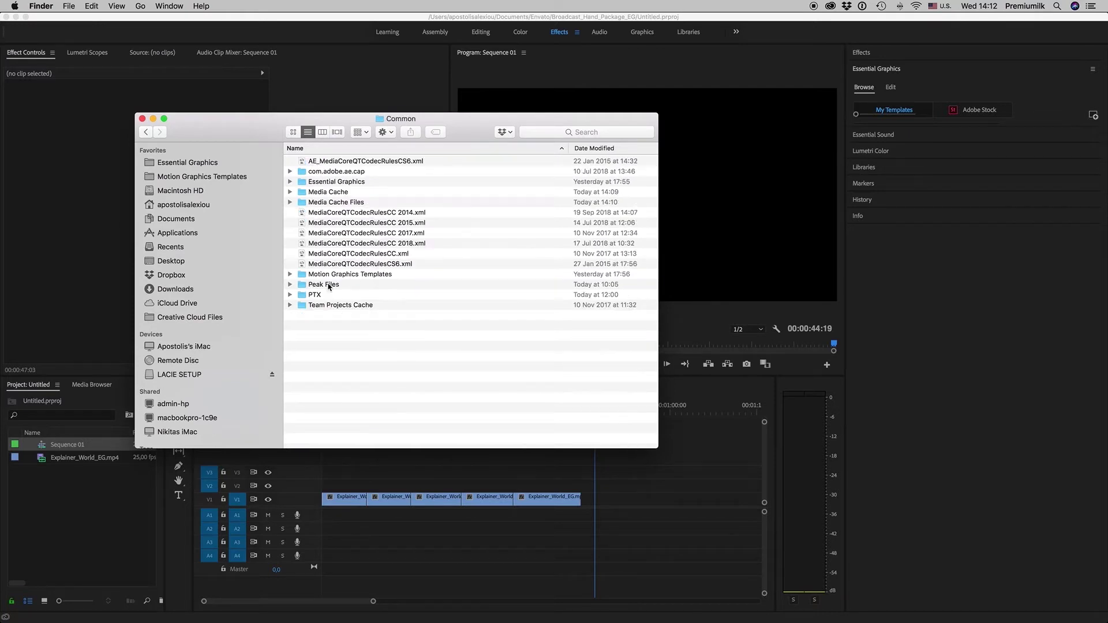
double_click(333, 184)
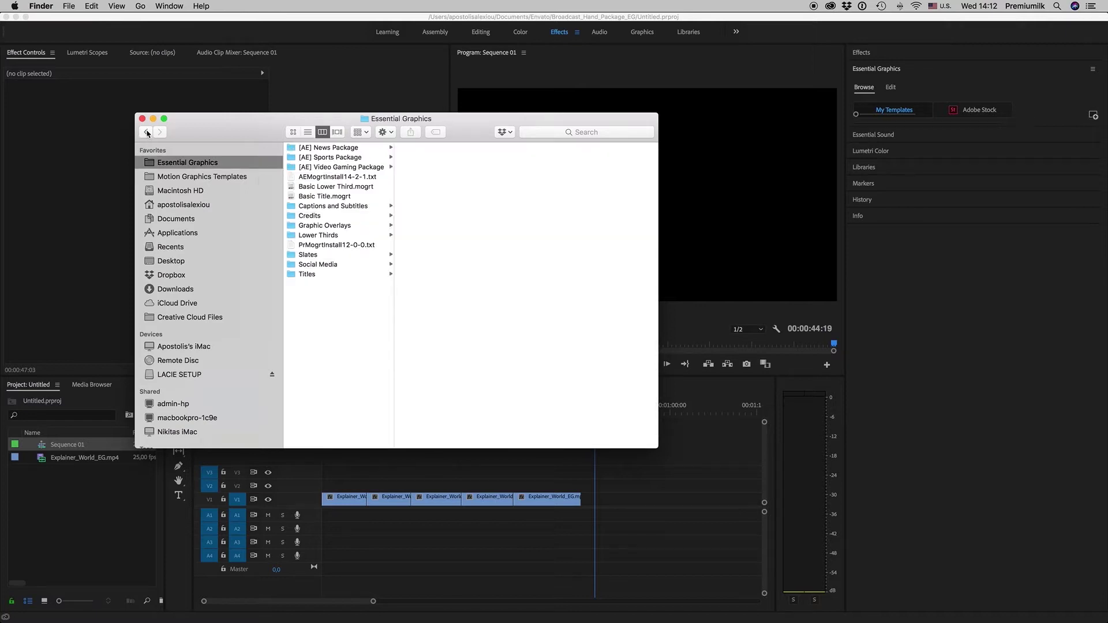
Step: Go back three folders to Application Support and close the Finder window
left_click(146, 132)
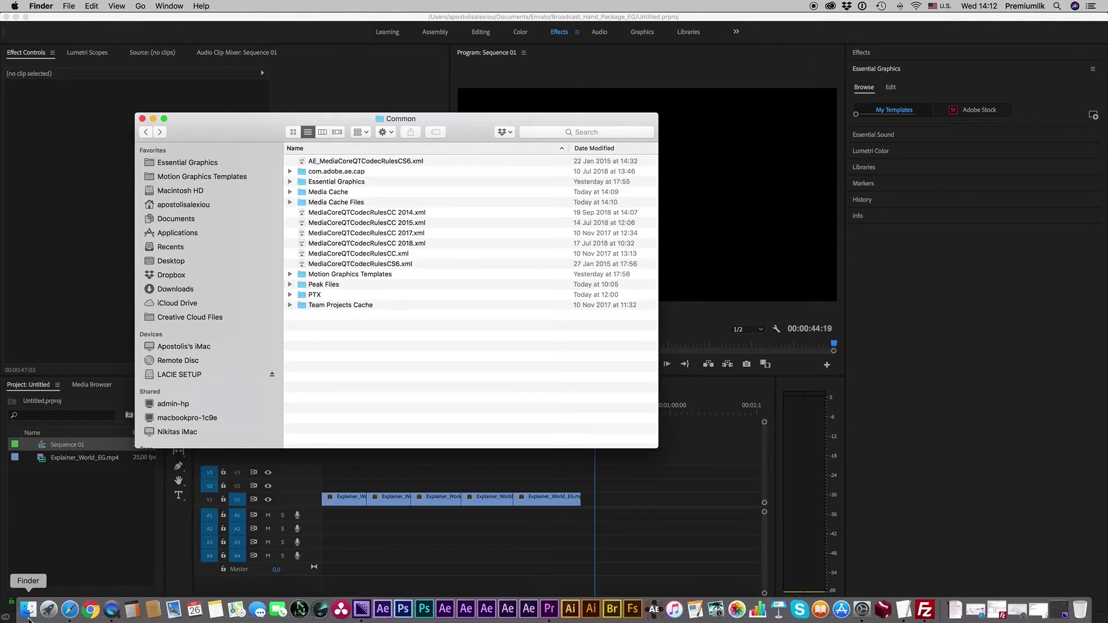
left_click(146, 131)
left_click(146, 132)
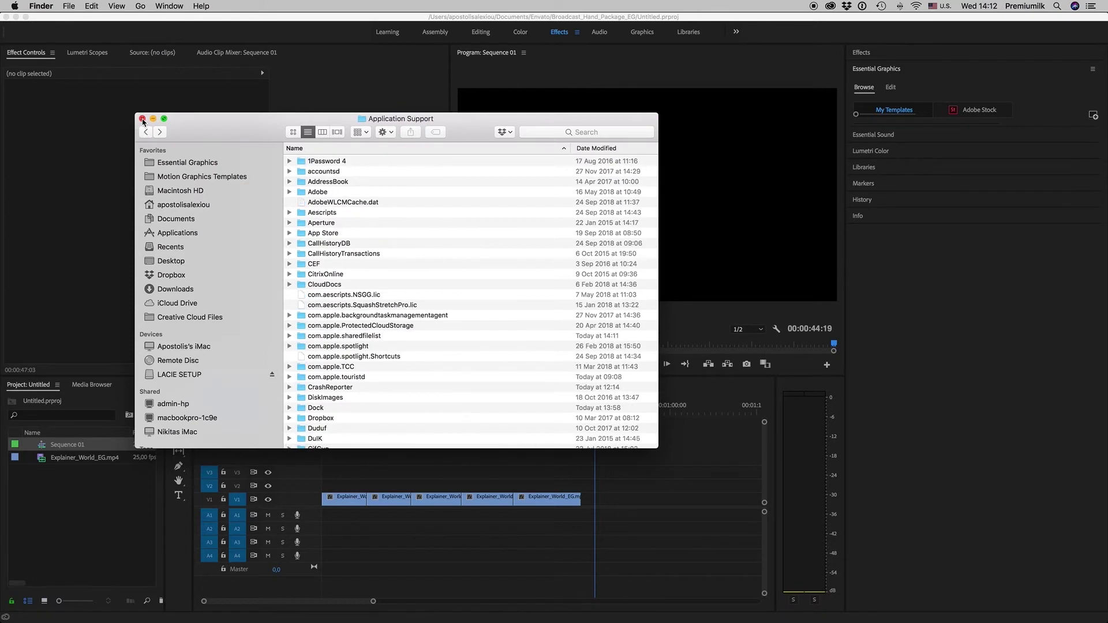
left_click(142, 119)
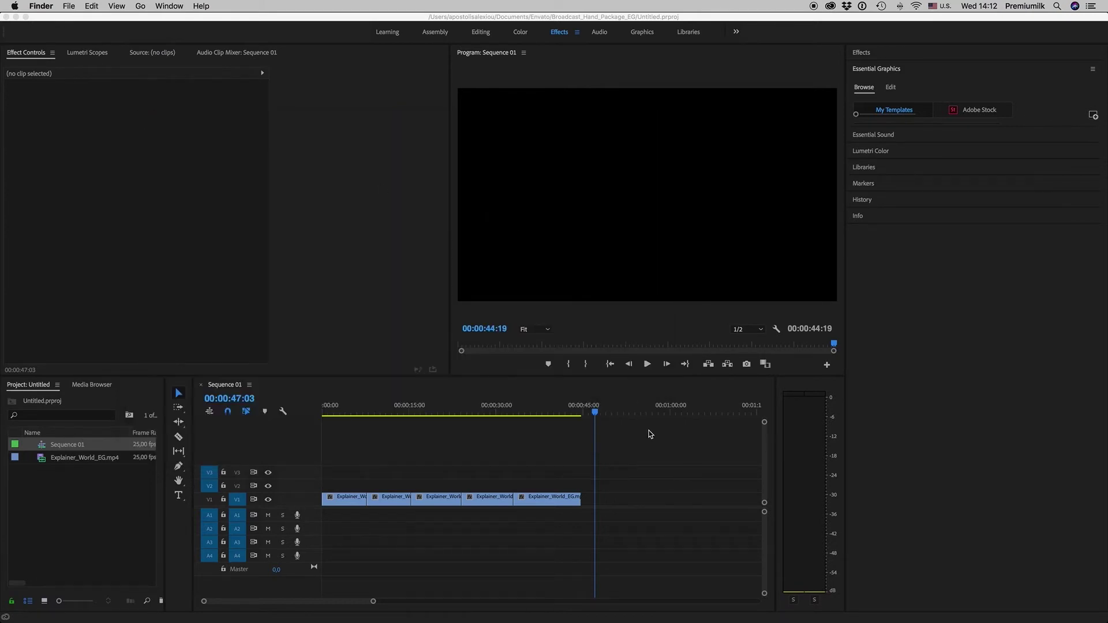
Step: Enlarge the Essential Graphics template area in Premiere Pro and select a six-colour slide template
left_click(563, 420)
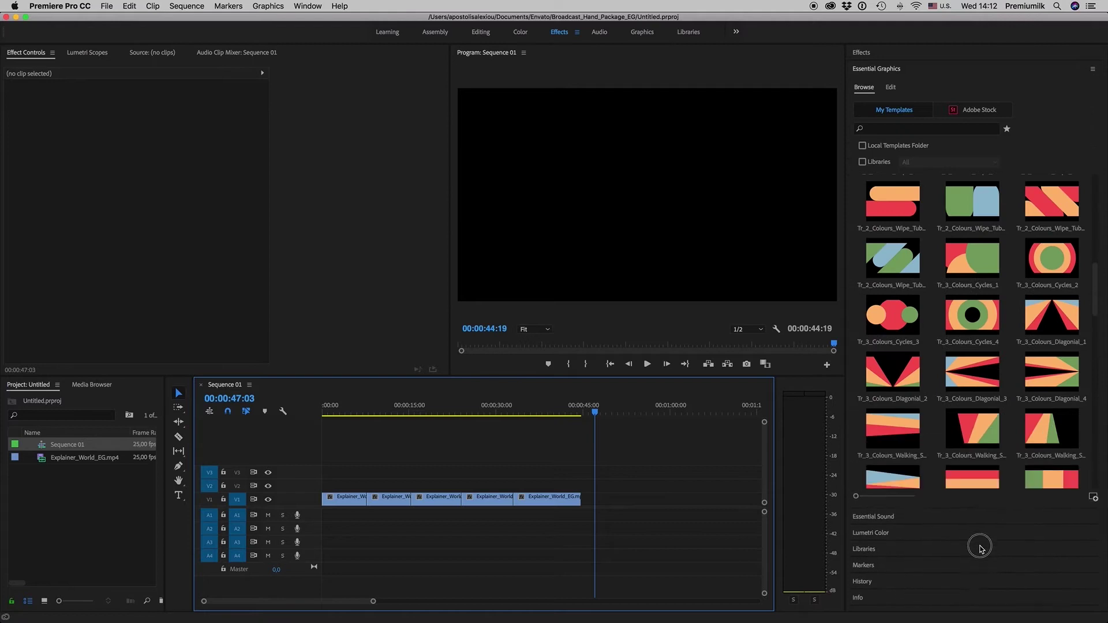
mouse_move(988, 554)
left_mouse_down()
mouse_move(975, 125)
mouse_move(976, 516)
left_mouse_up()
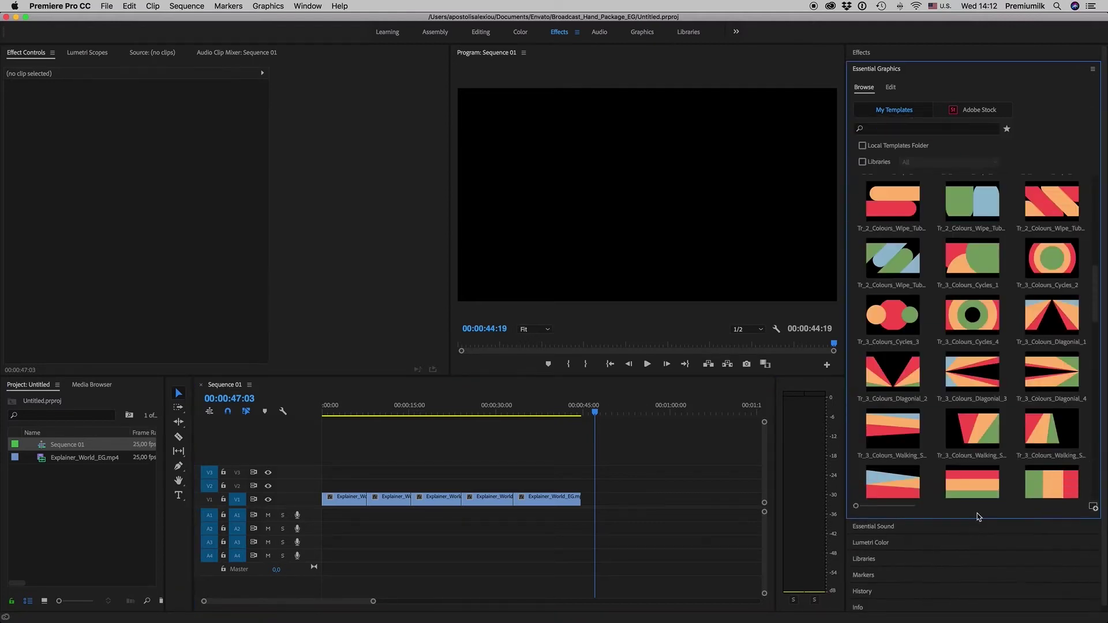
left_click_drag(1096, 286, 1088, 462)
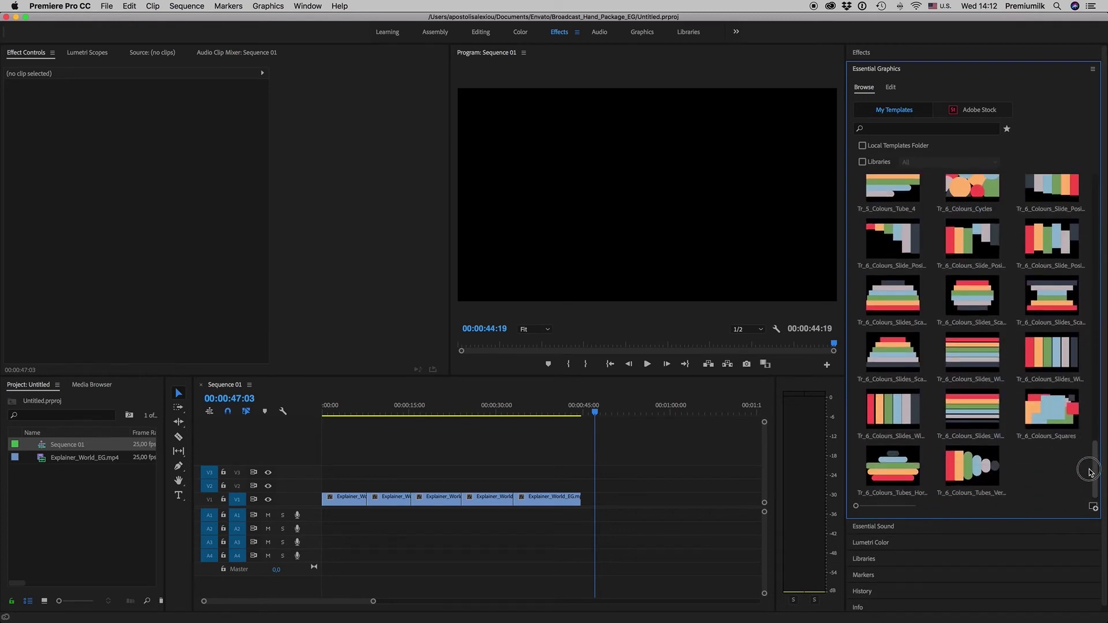
left_click(978, 243)
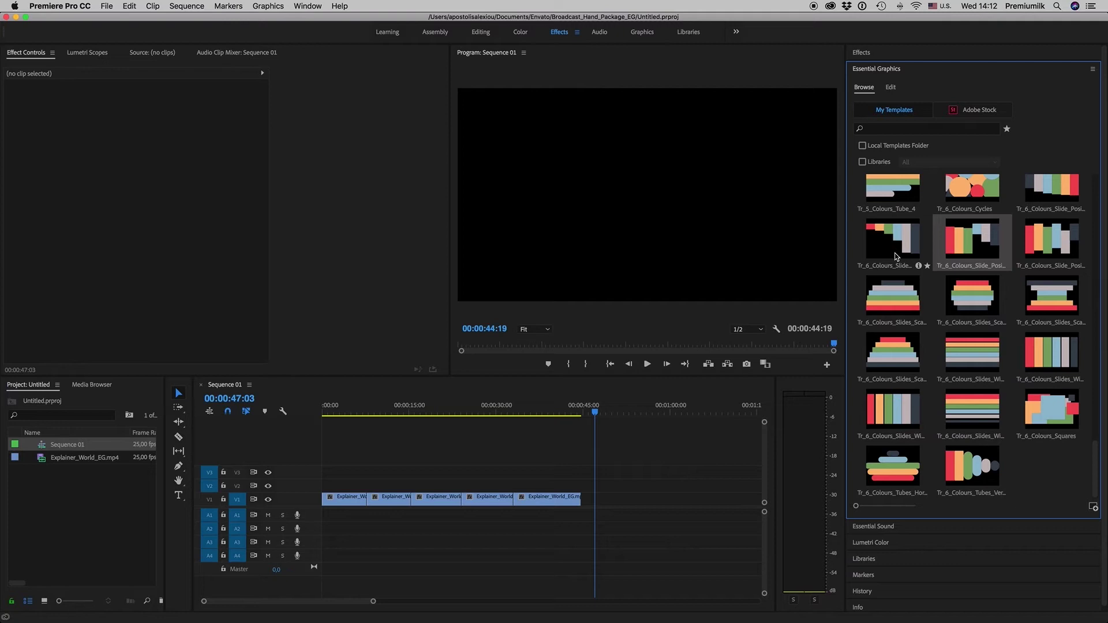
left_click_drag(1093, 463, 1094, 413)
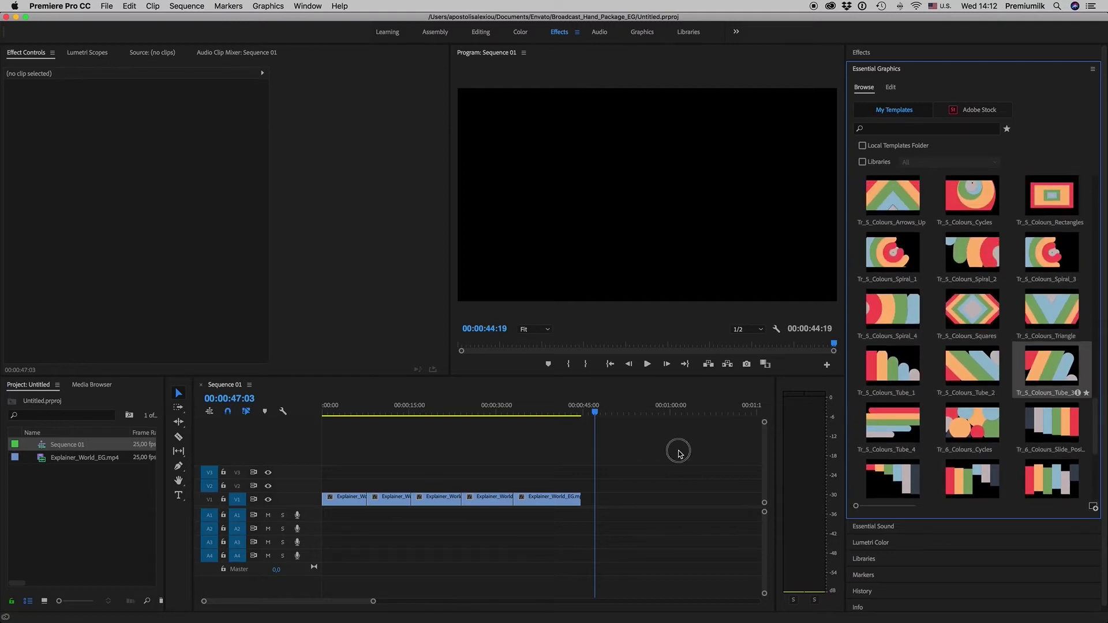
Step: Drop Tr_5_Colours_Tube_3 on the track above the clips and move it over the cut
left_click_drag(678, 453, 372, 487)
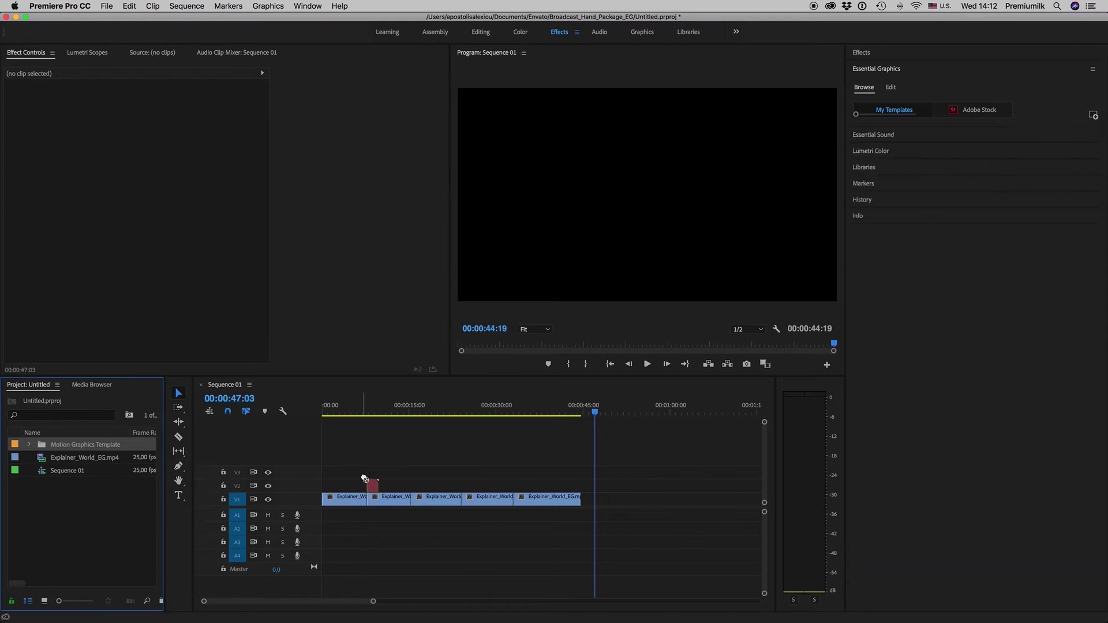
left_click(363, 409)
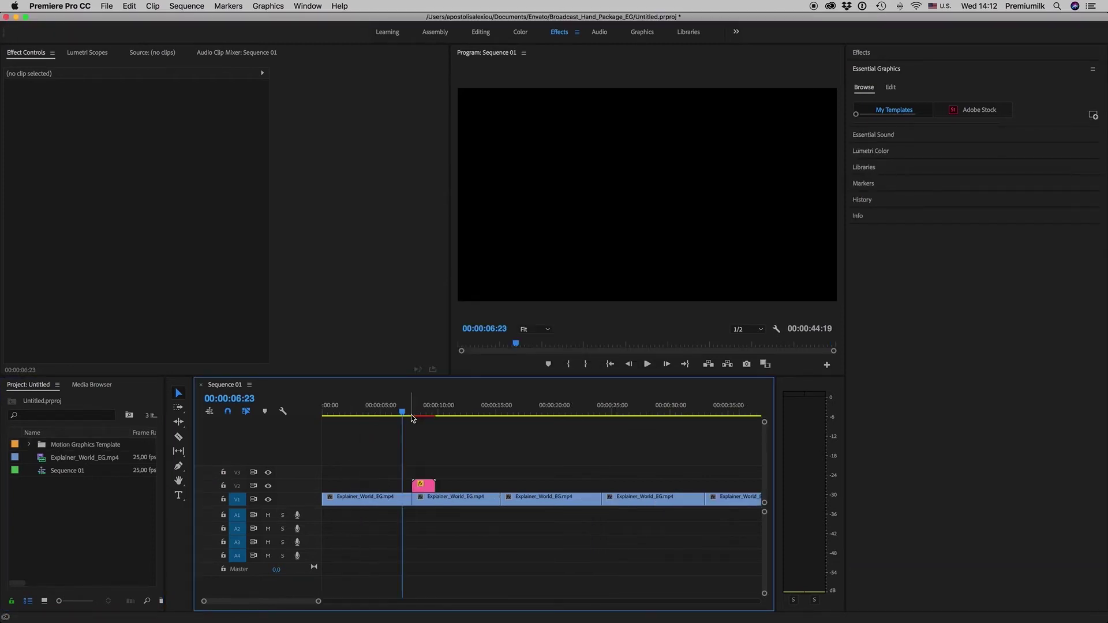
key("=")
left_click_drag(640, 487, 591, 490)
Step: Scrub the playhead through the placed transition to preview it
left_click(529, 411)
left_click_drag(529, 410, 573, 412)
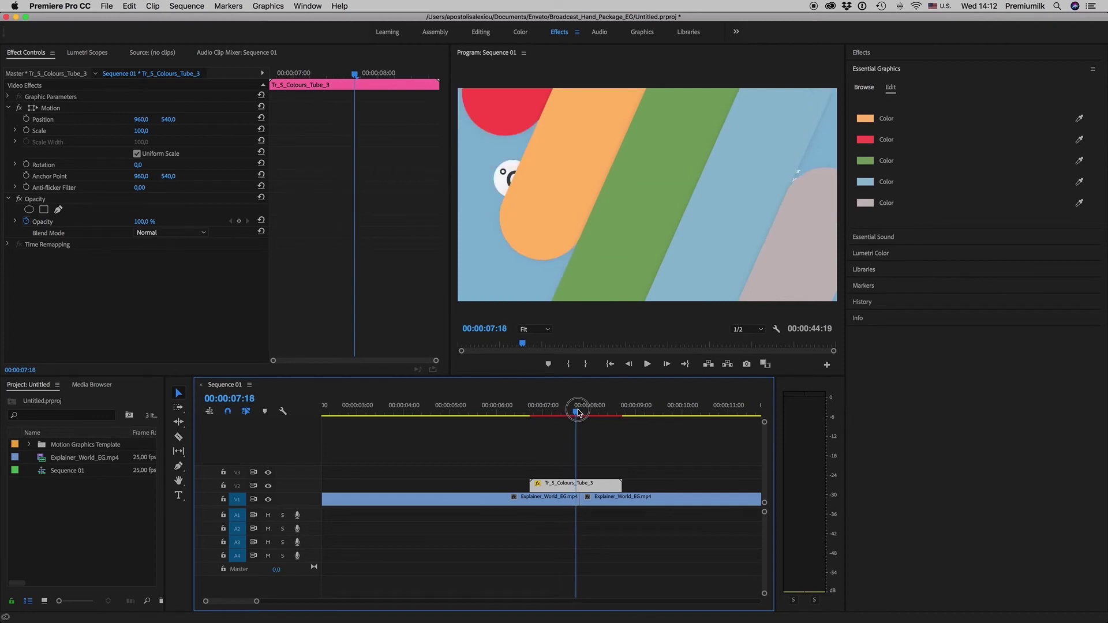
left_click_drag(574, 412, 575, 412)
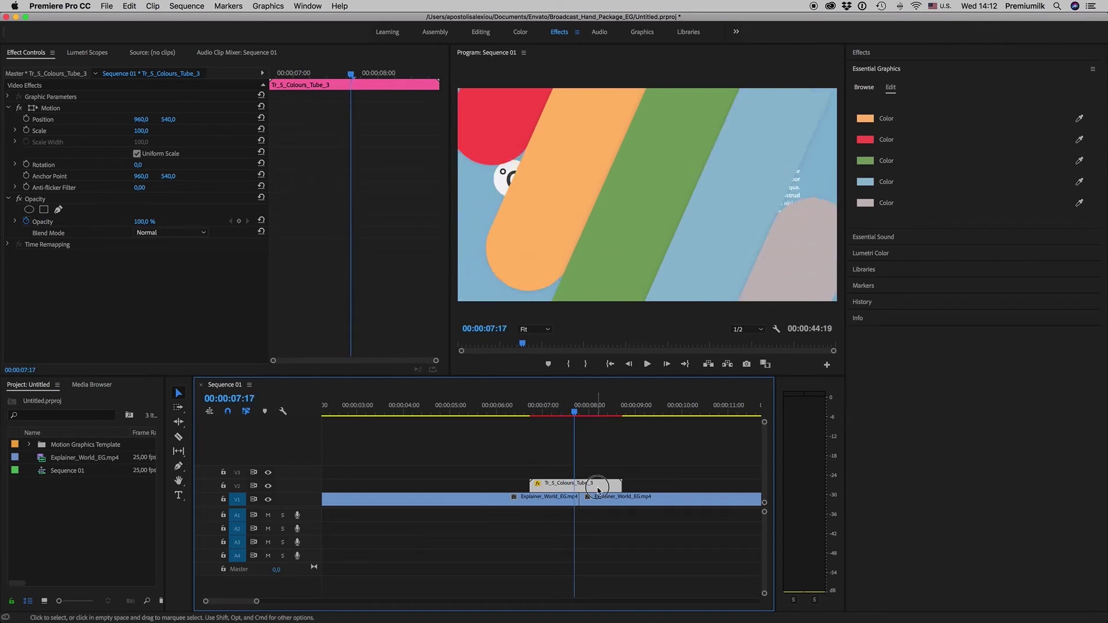
left_click(507, 411)
key("space")
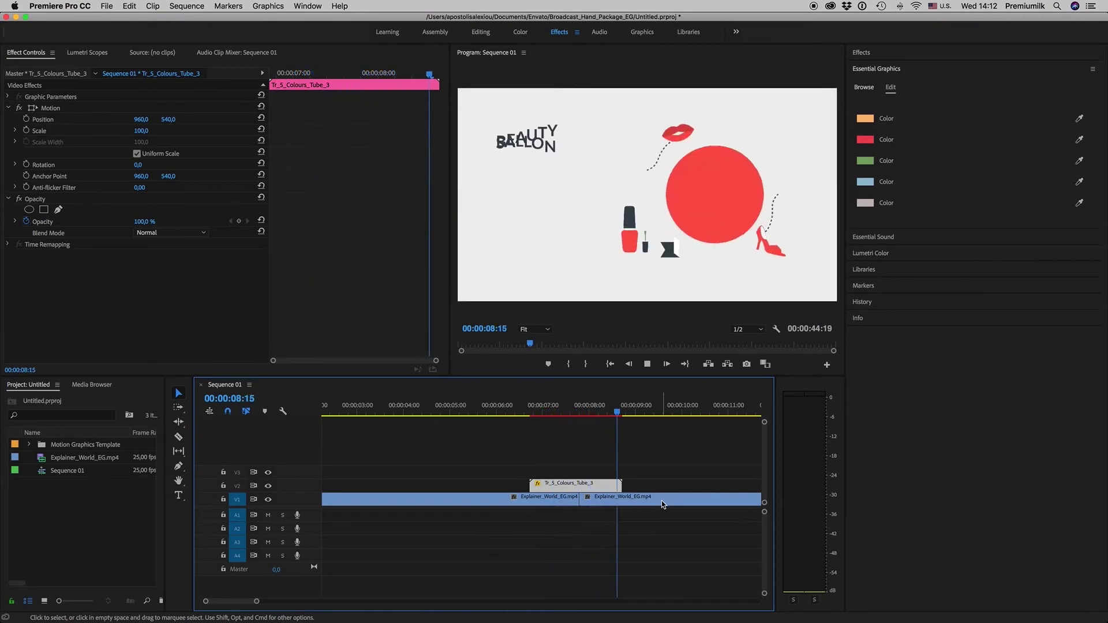
key("space")
key("minus")
key("minus")
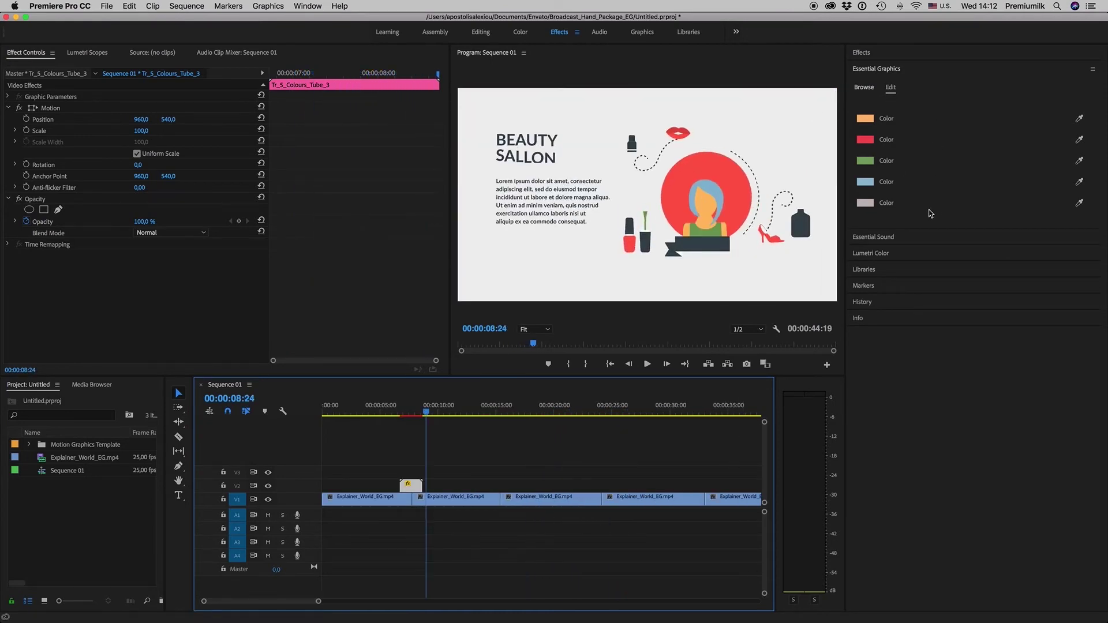
left_click(412, 411)
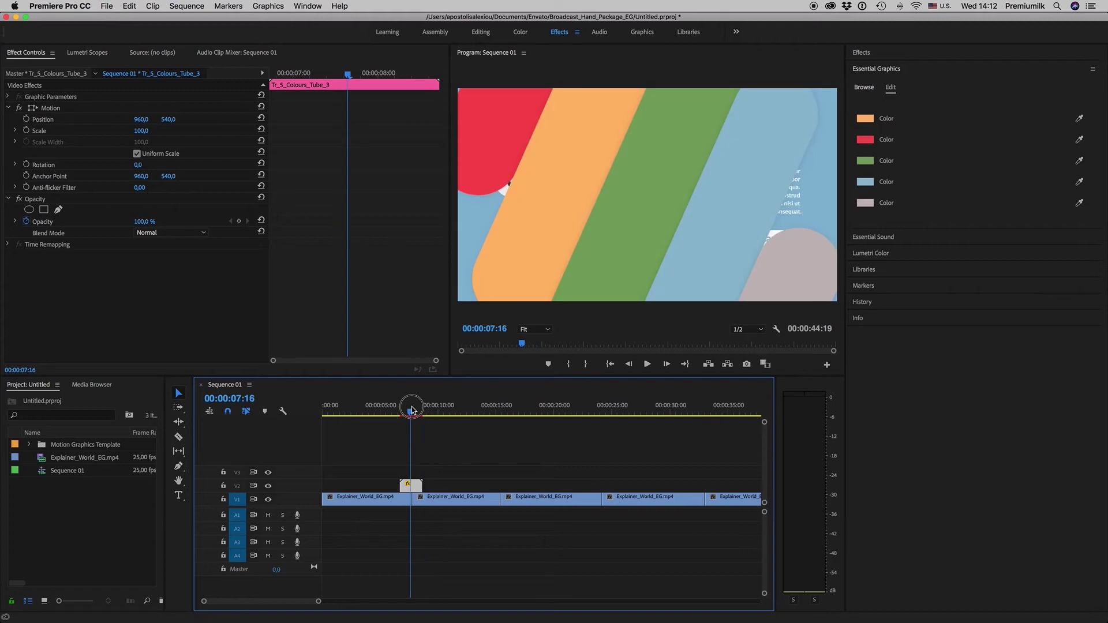
left_click(865, 140)
left_click_drag(574, 229, 580, 258)
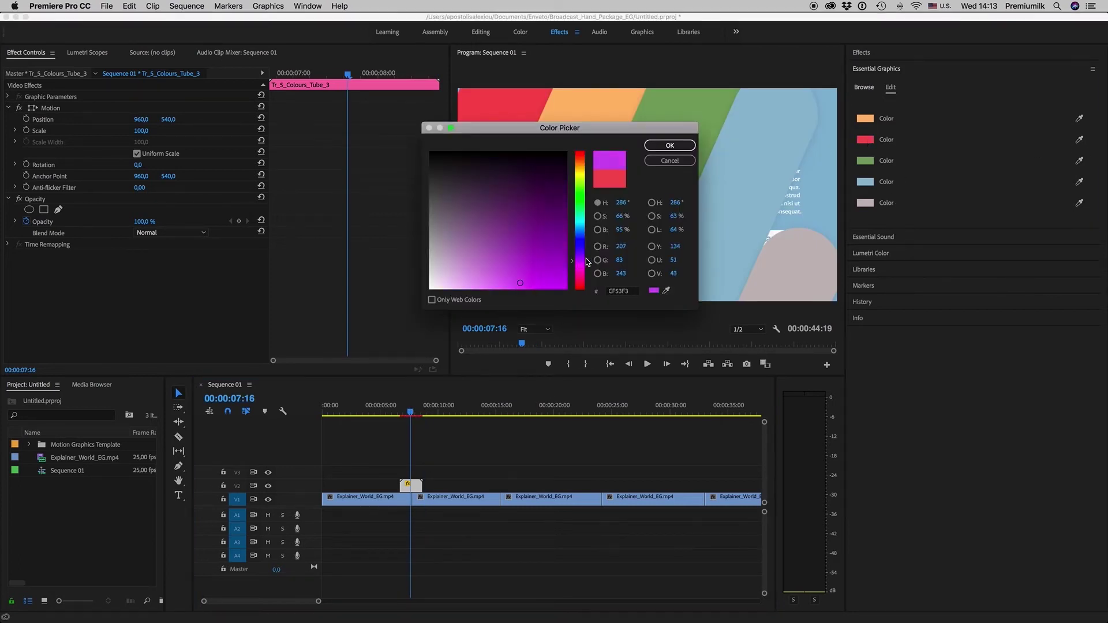
left_click(669, 146)
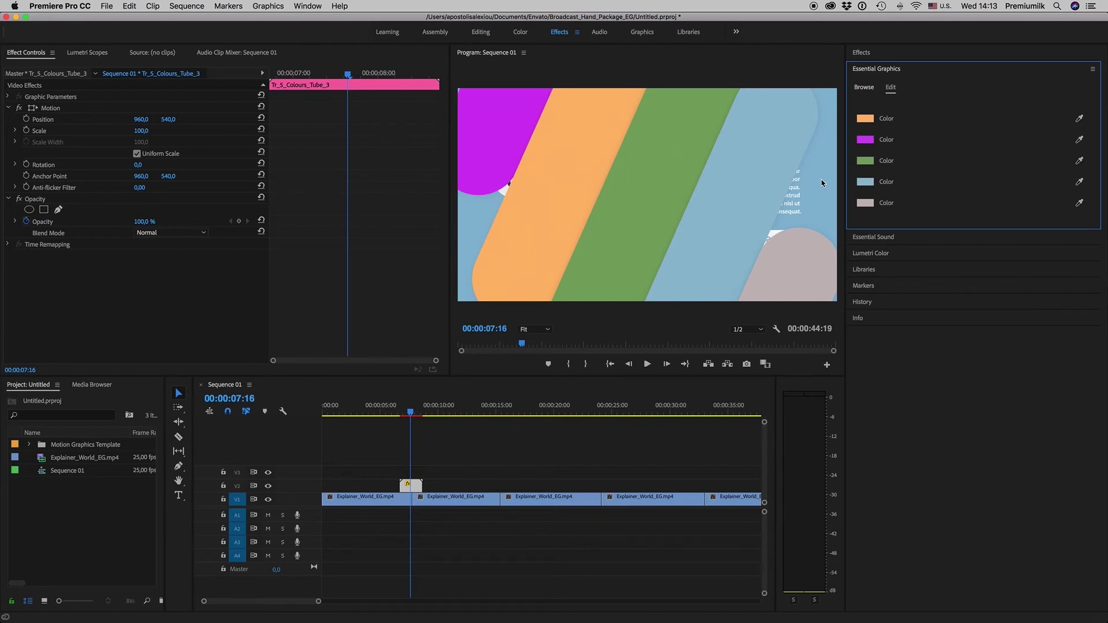
left_click(866, 182)
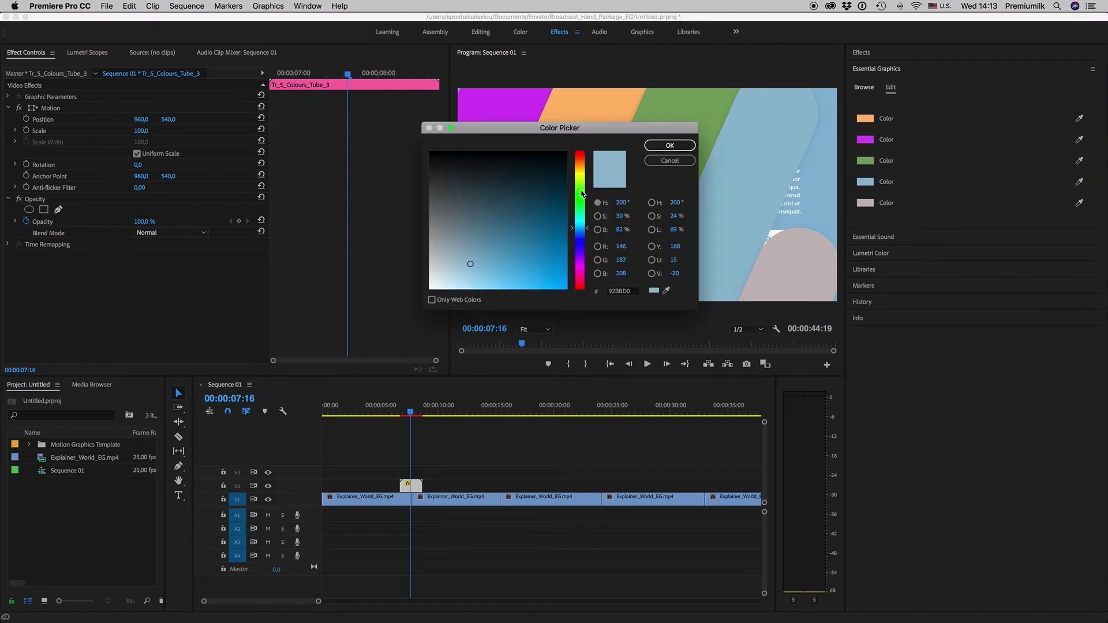
left_click_drag(582, 194, 580, 178)
left_click(563, 227)
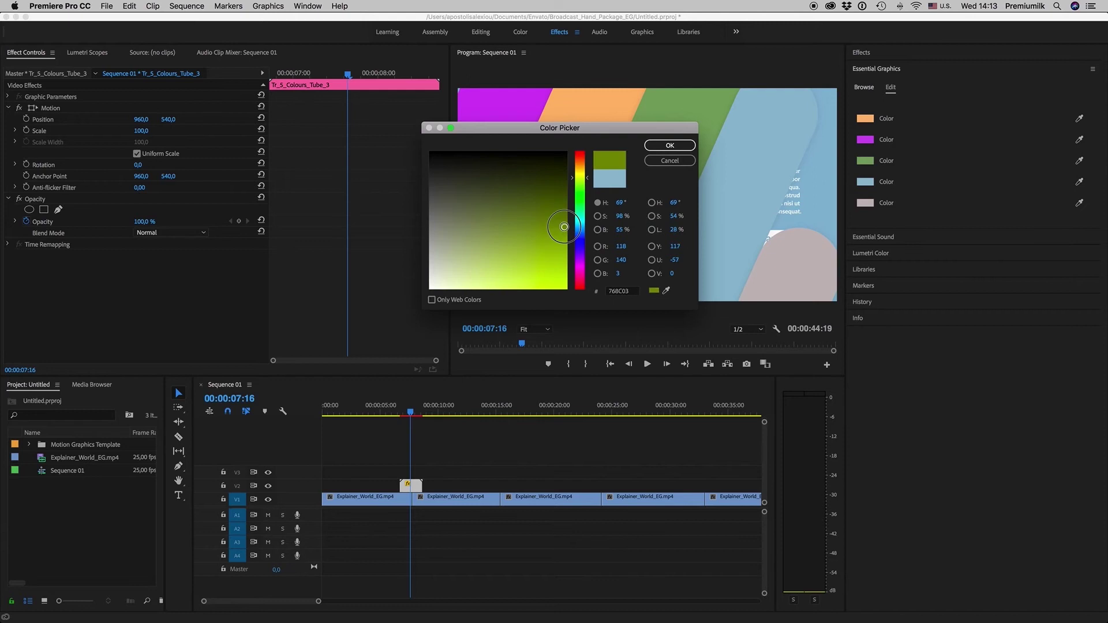
left_click_drag(563, 227, 565, 242)
left_click(582, 277)
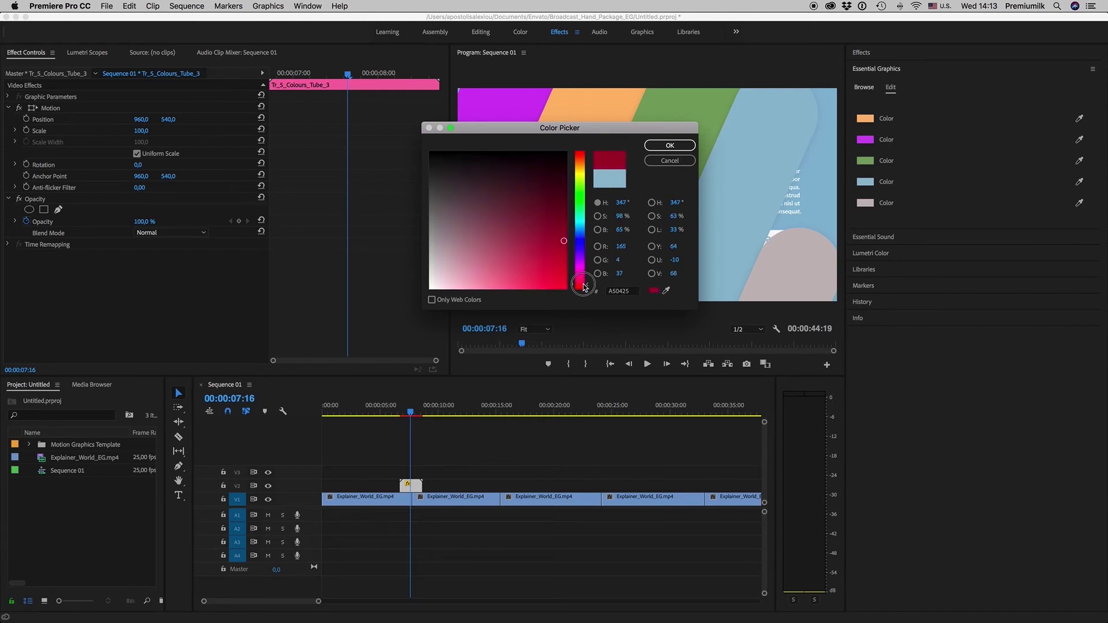
left_click(556, 257)
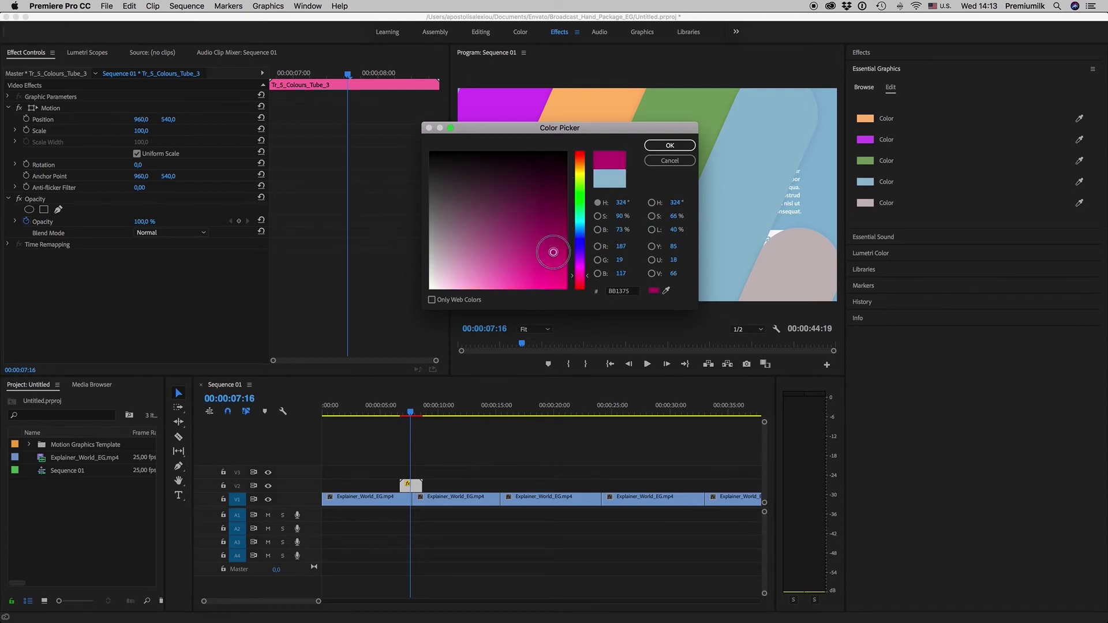
left_click(676, 147)
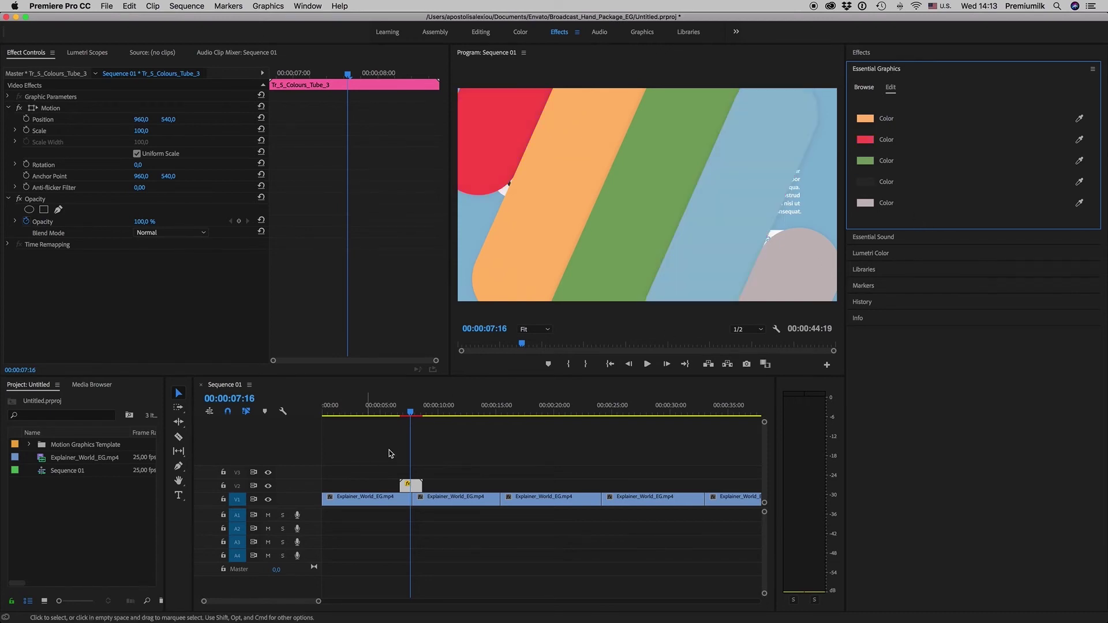
left_click_drag(472, 405, 491, 406)
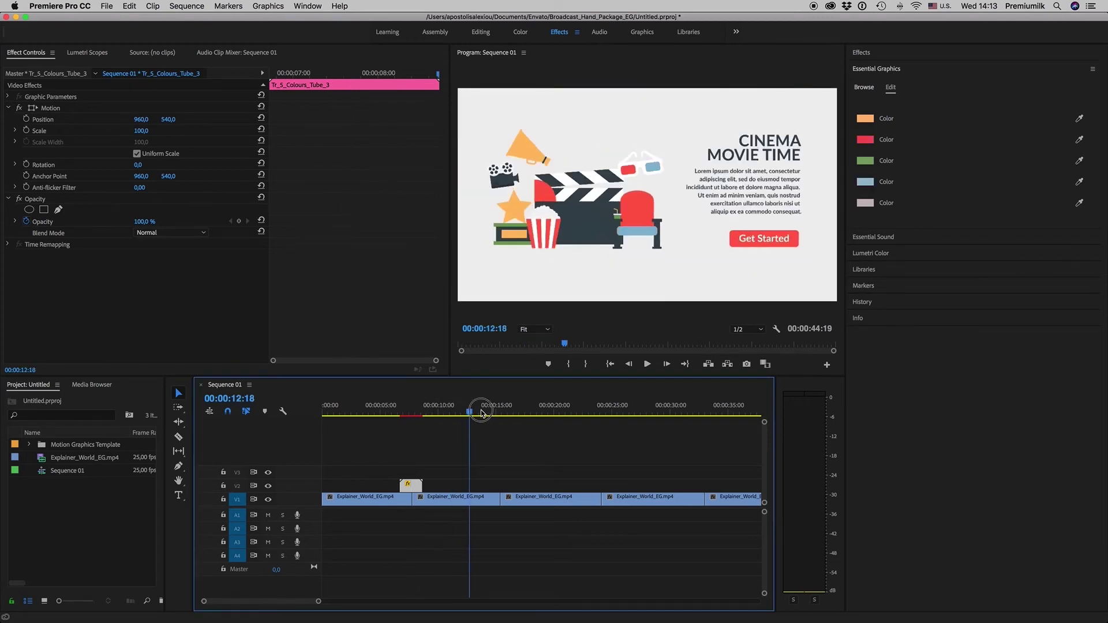
left_click(1093, 68)
key("Escape")
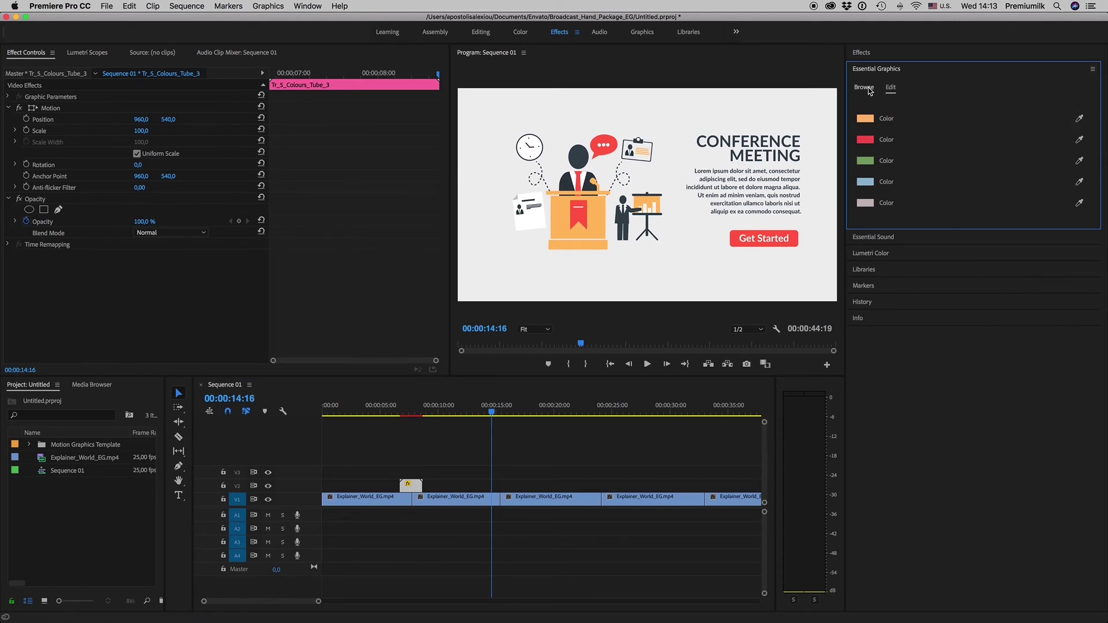
left_click(866, 89)
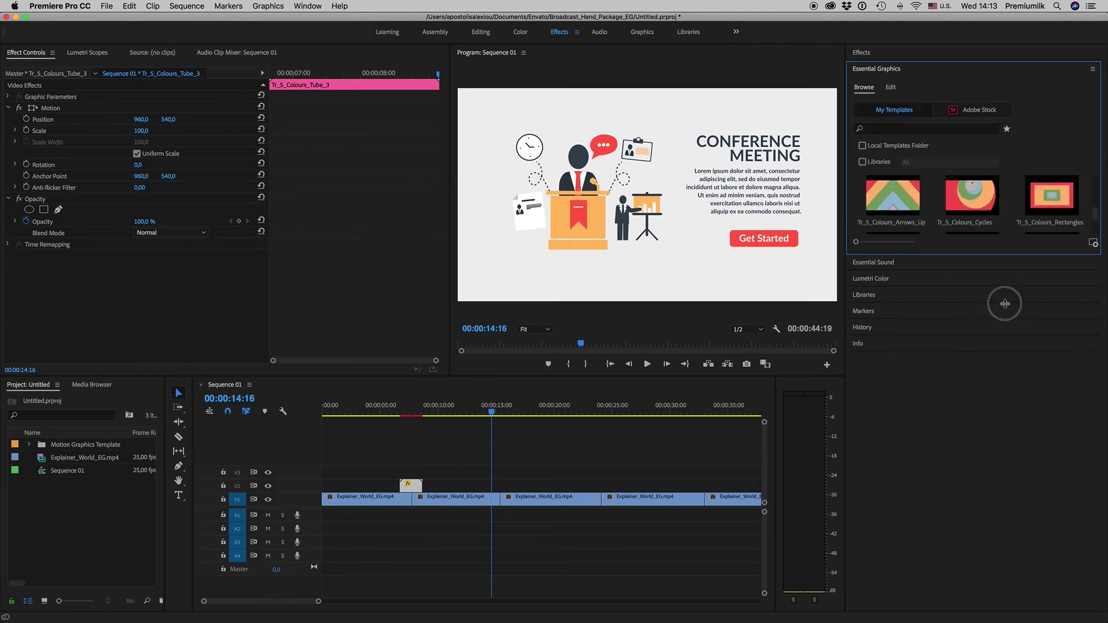
left_click_drag(1006, 227, 1005, 571)
scroll(1094, 457, "up", 1)
scroll(1095, 457, "up", 5)
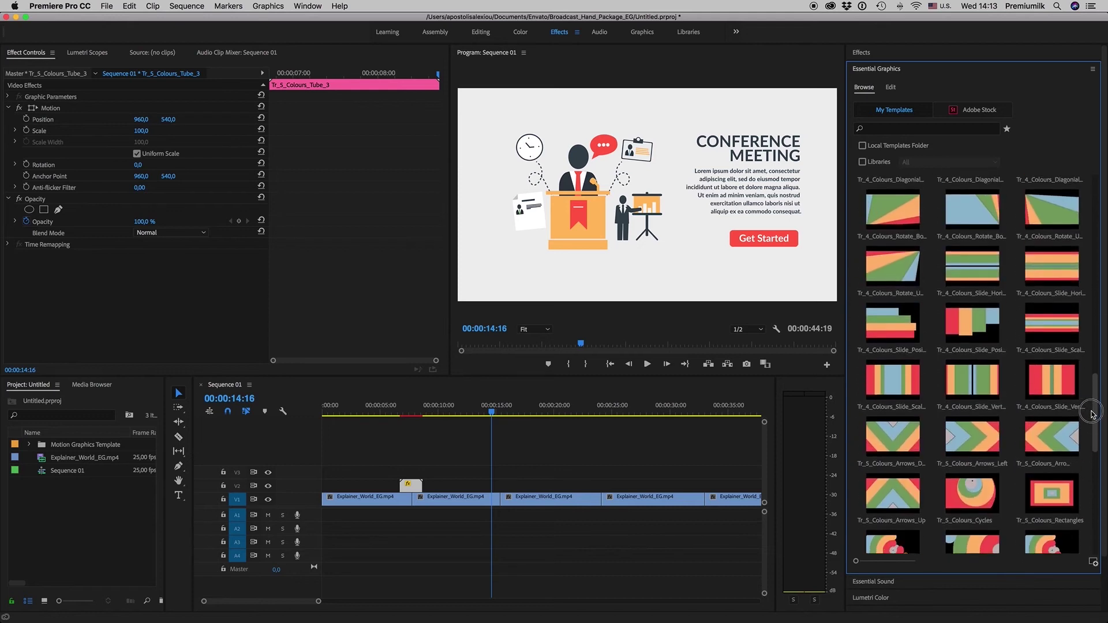
mouse_move(892, 270)
left_mouse_down()
mouse_move(610, 454)
mouse_move(493, 485)
left_mouse_up()
key("=")
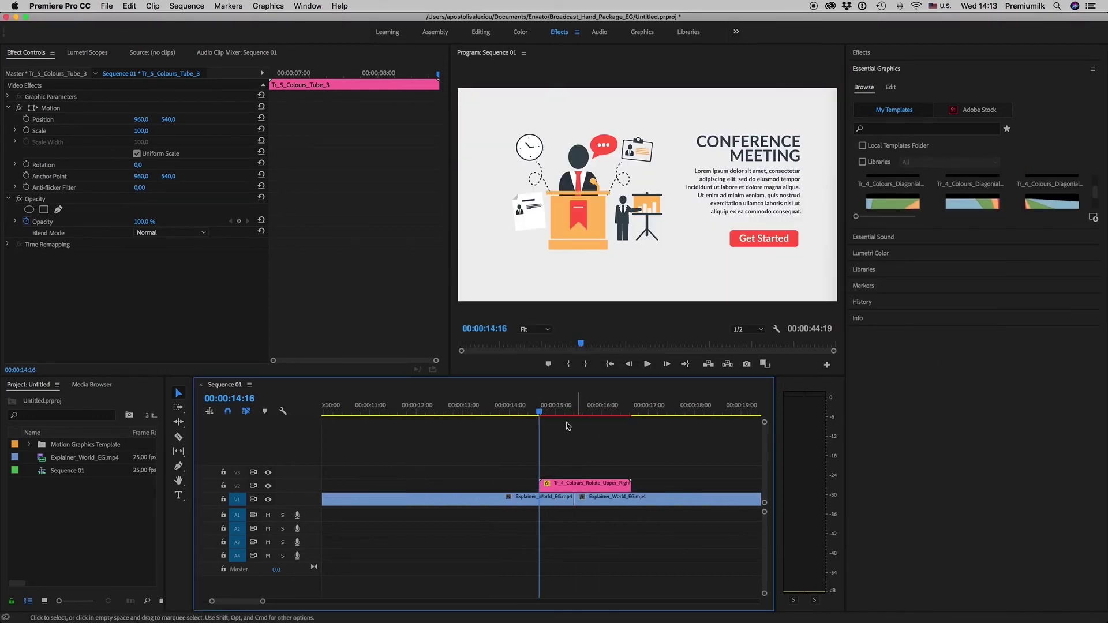
left_click_drag(537, 407, 510, 407)
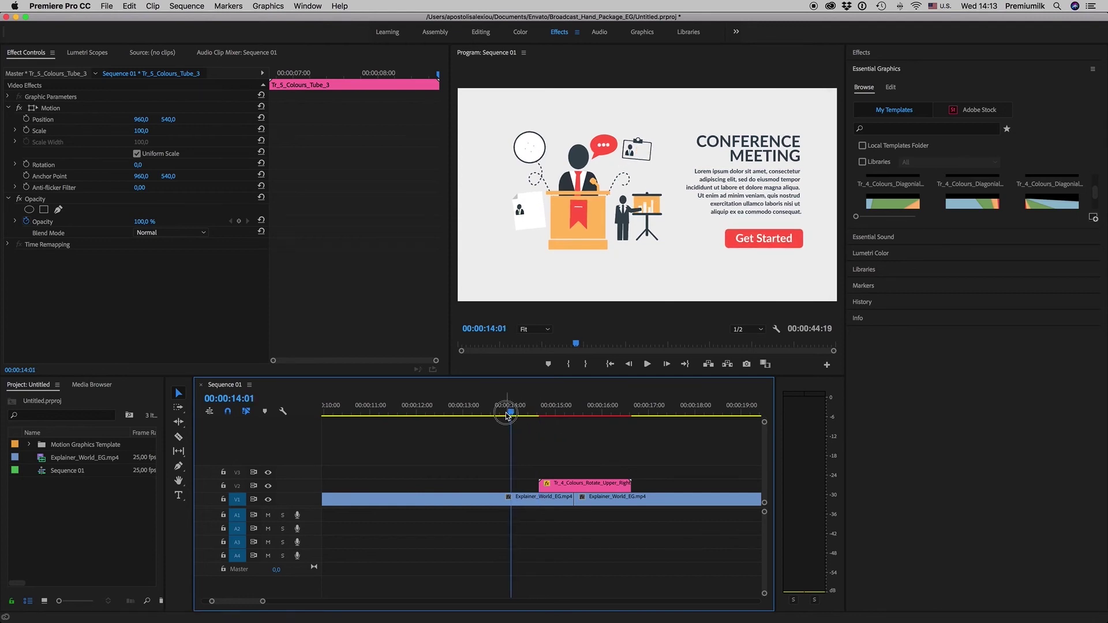
key("space")
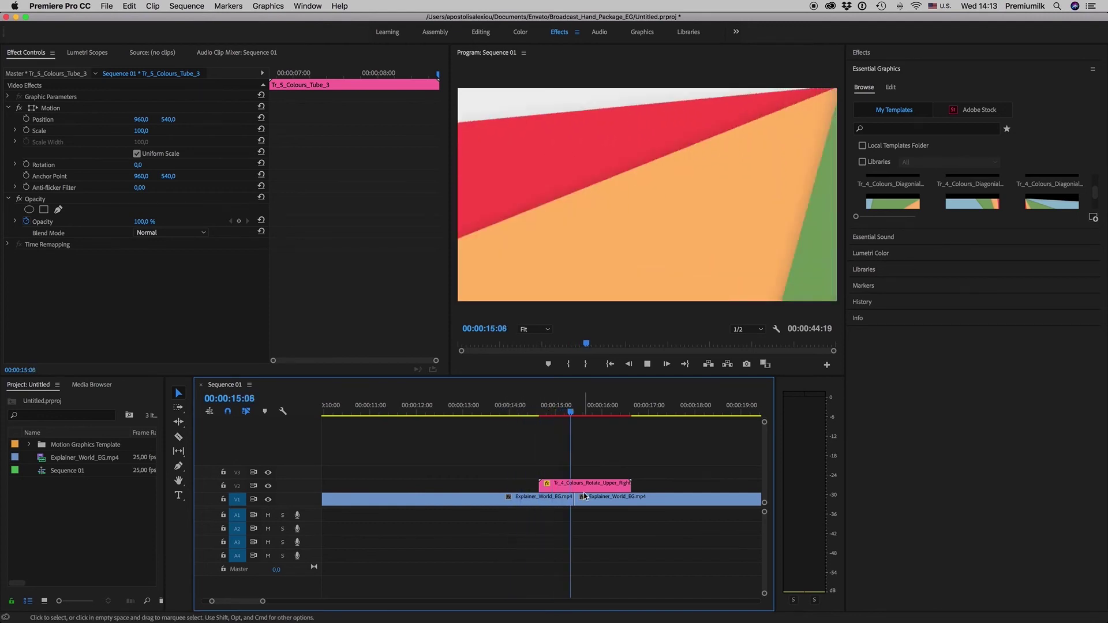
left_click(526, 409)
key("space")
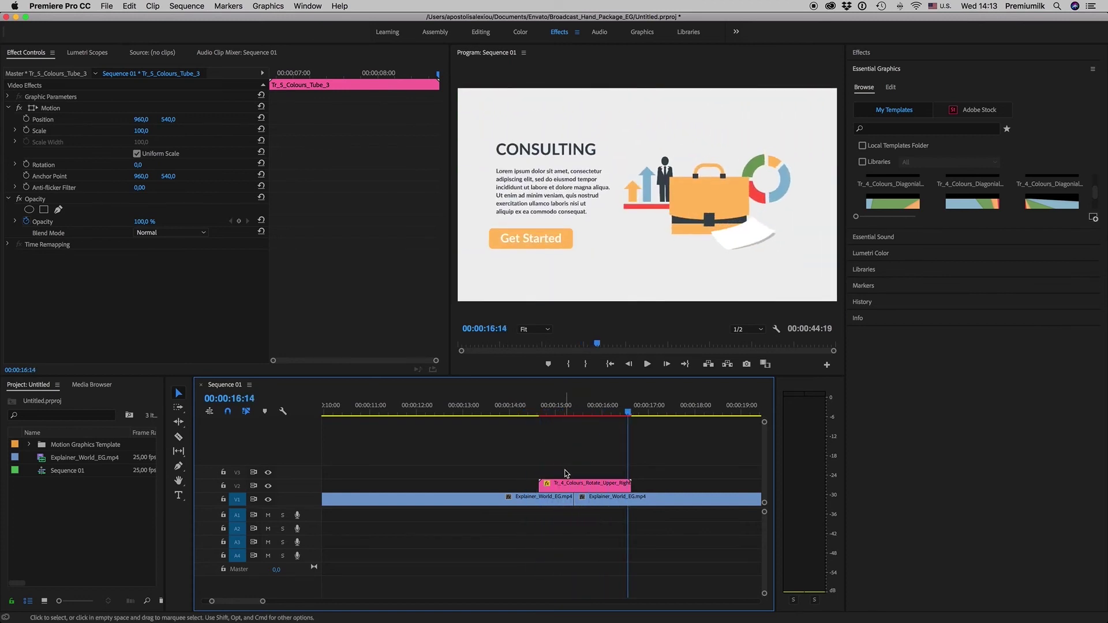
Step: Select the Tr_4_Colours_Rotate_Upper_Right clip, browse templates, scrub it, and show its four colours
left_click(578, 489)
left_click(864, 86)
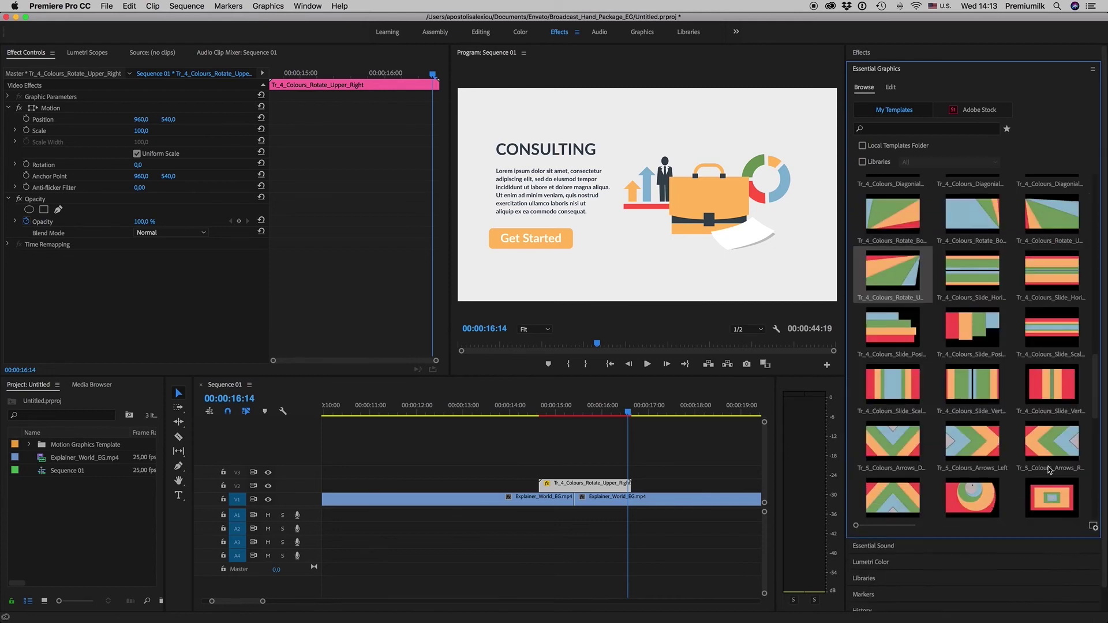
scroll(1093, 393, "up", 1)
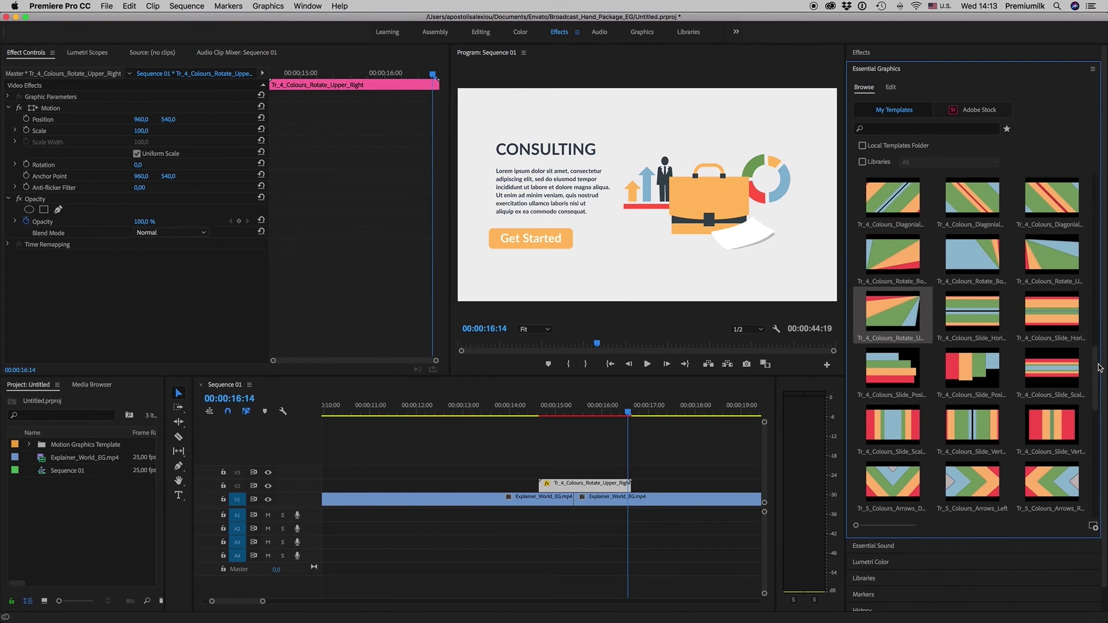
scroll(1092, 403, "down", 3)
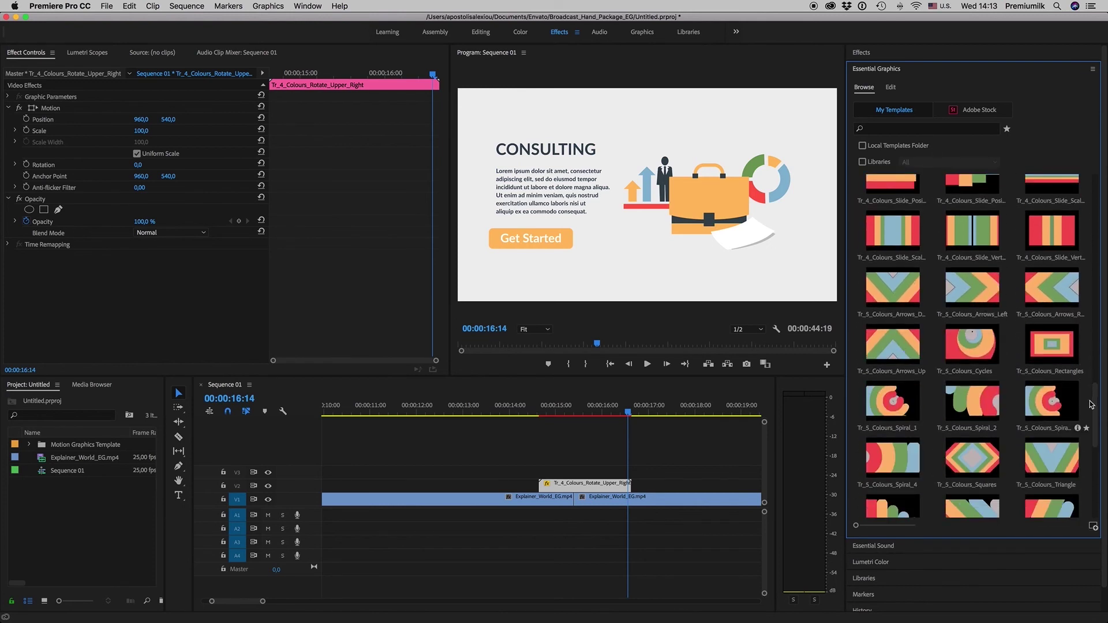
scroll(1093, 403, "down", 2)
scroll(1086, 308, "up", 3)
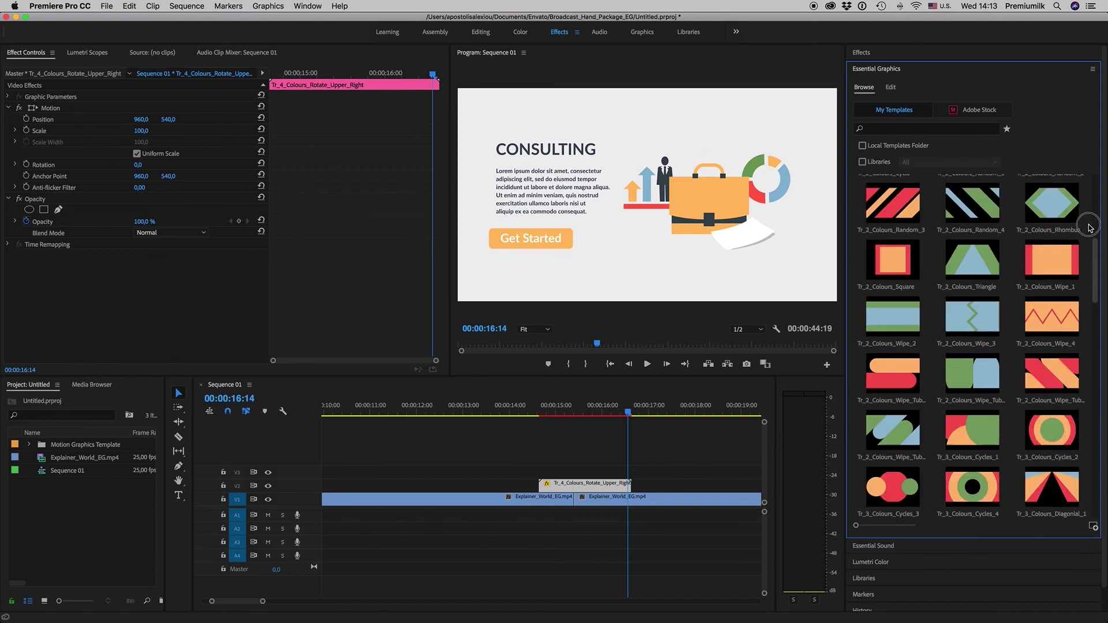
scroll(1089, 260, "up", 3)
scroll(1082, 243, "up", 3)
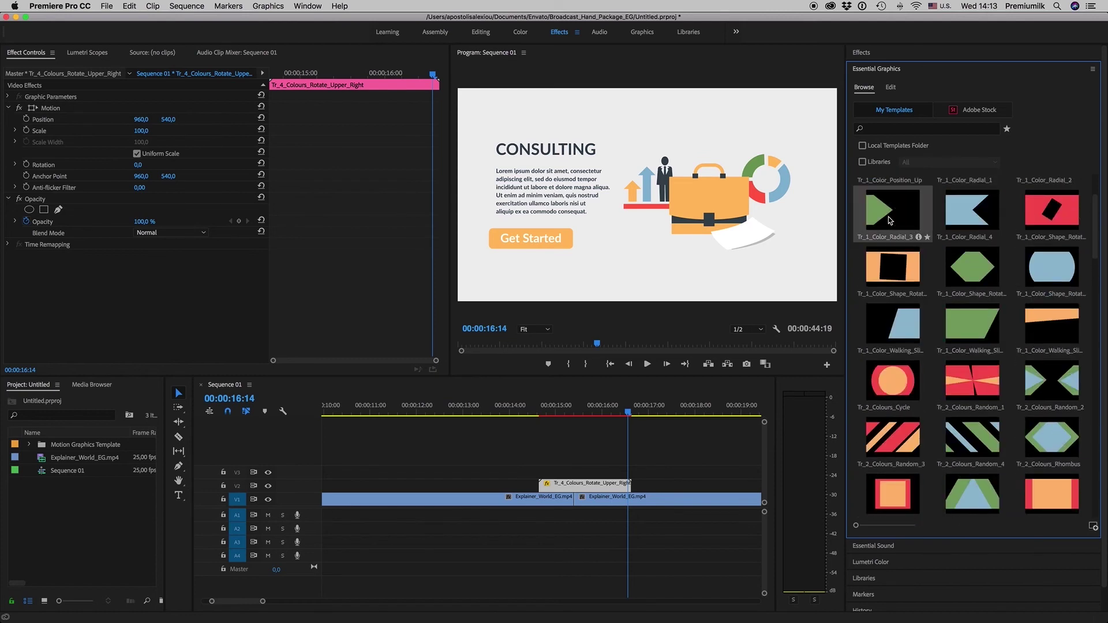
mouse_move(569, 411)
left_mouse_down()
mouse_move(550, 413)
mouse_move(613, 413)
left_mouse_up()
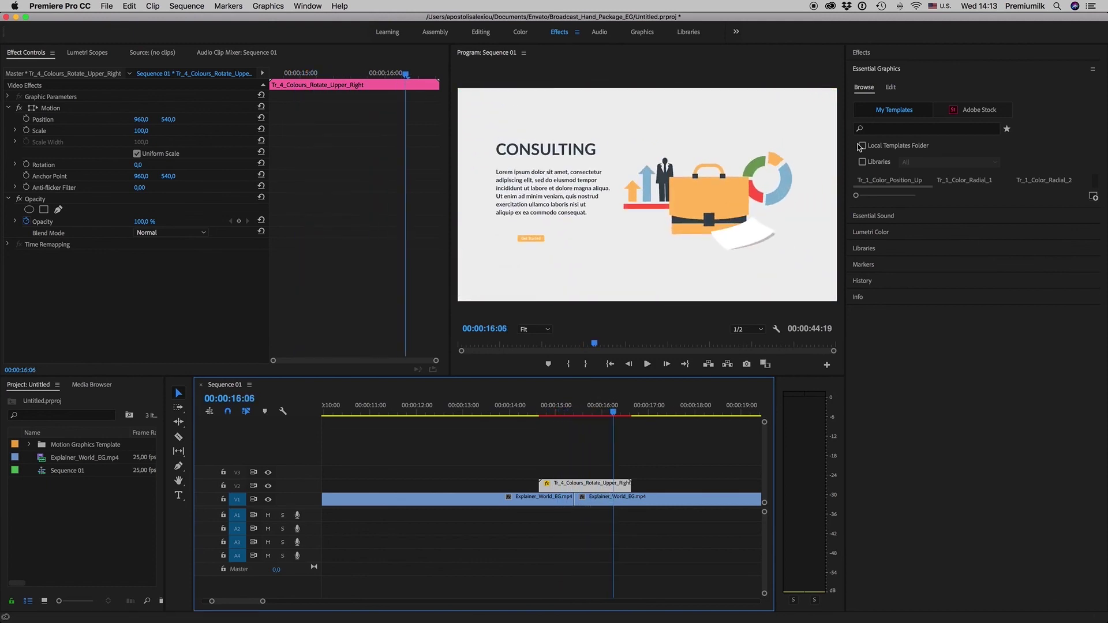
left_click(891, 89)
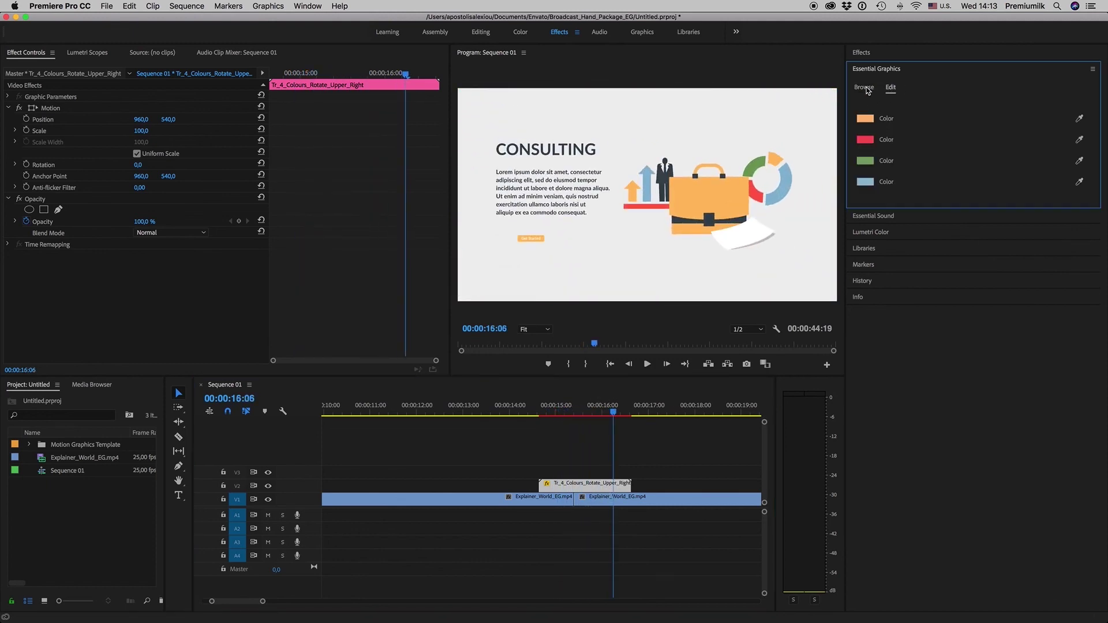
Step: Set the Tr_4_Colours_Rotate_Upper_Right clip's speed to 200% via Speed/Duration
left_click(863, 87)
left_click_drag(607, 413, 567, 415)
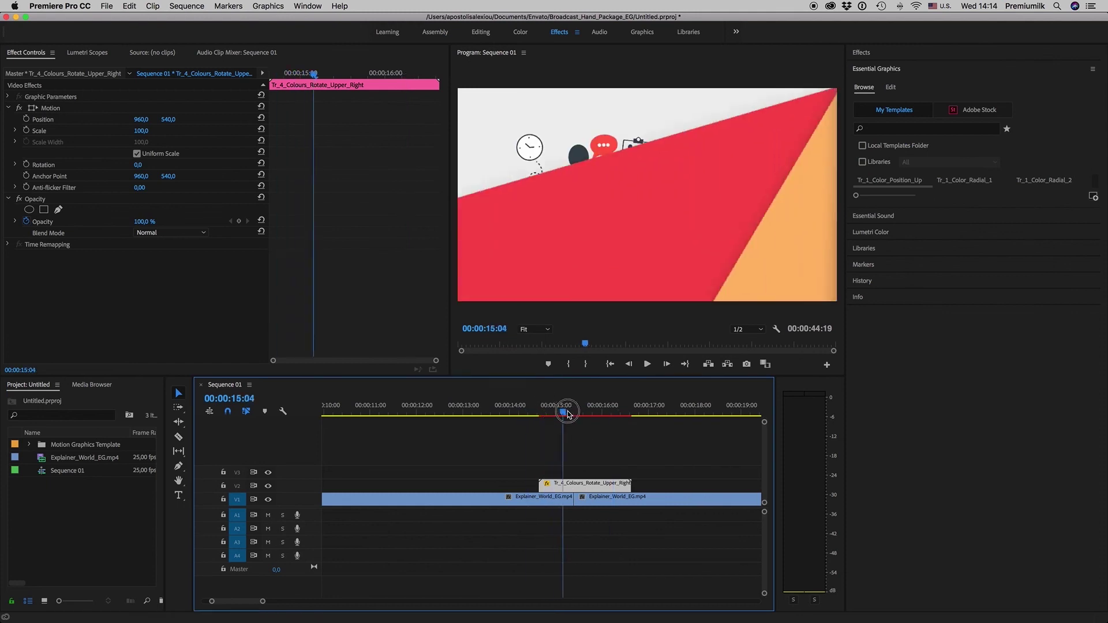
right_click(591, 483)
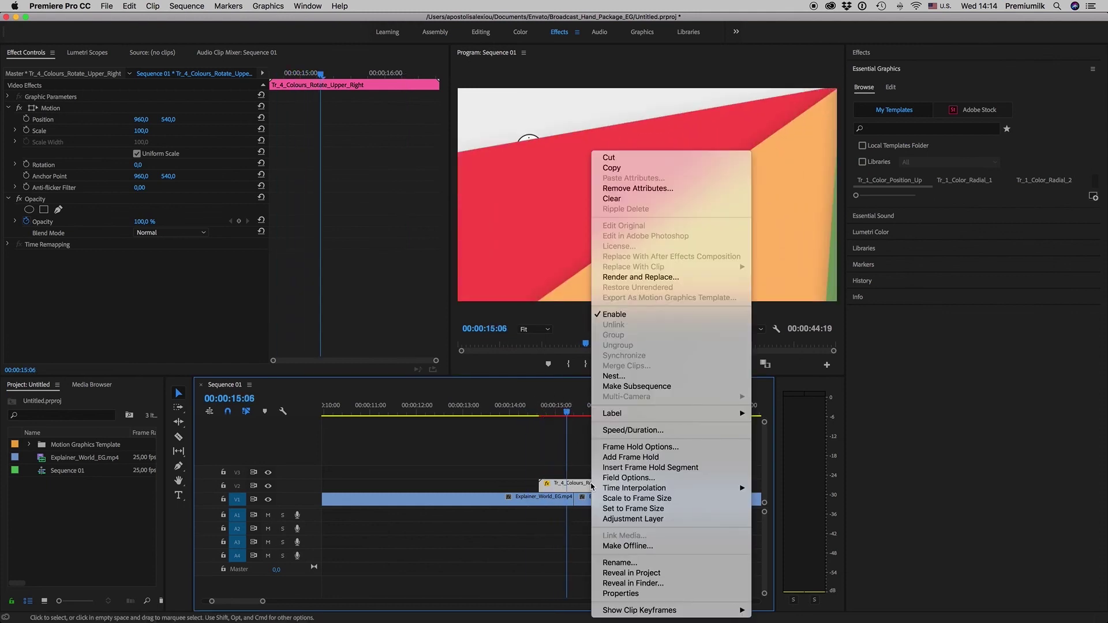
left_click(627, 431)
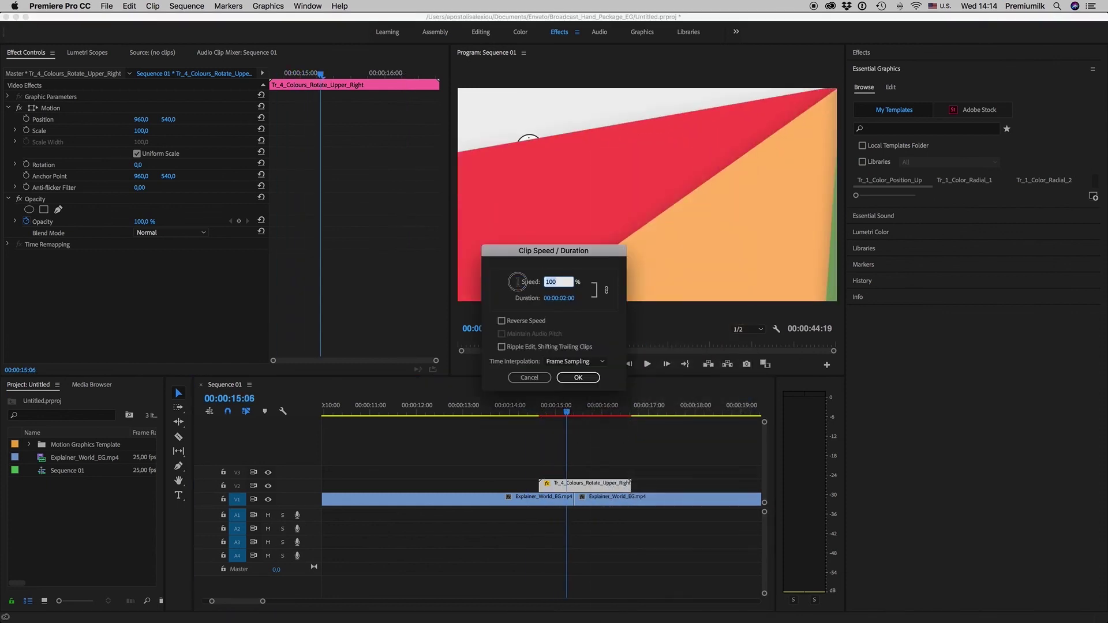
type("200")
left_click(585, 379)
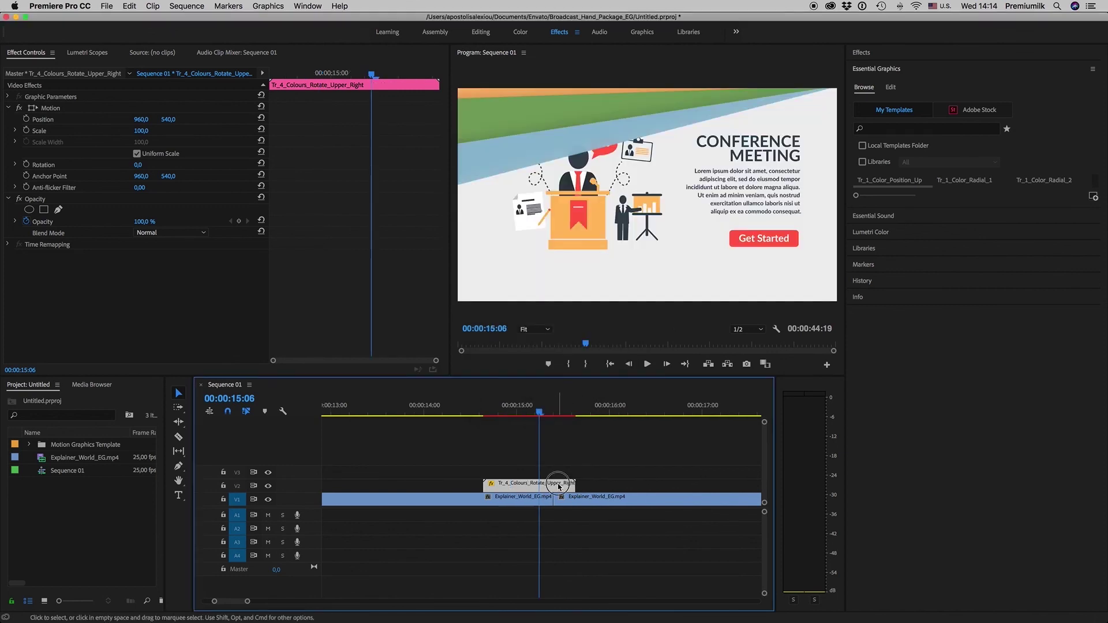
Step: Play back the sped-up one-second transition from just before it
key("=")
left_click(496, 410)
key("space")
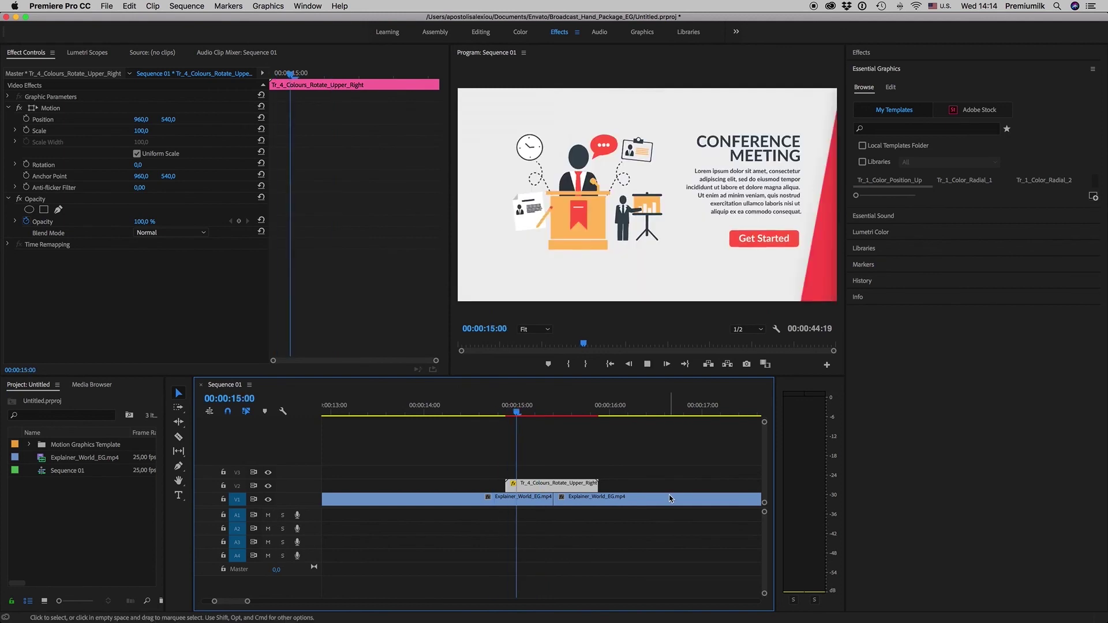
key("space")
Step: Zoom the timeline out to the whole sequence and enlarge the template browser to show thumbnails
key("minus")
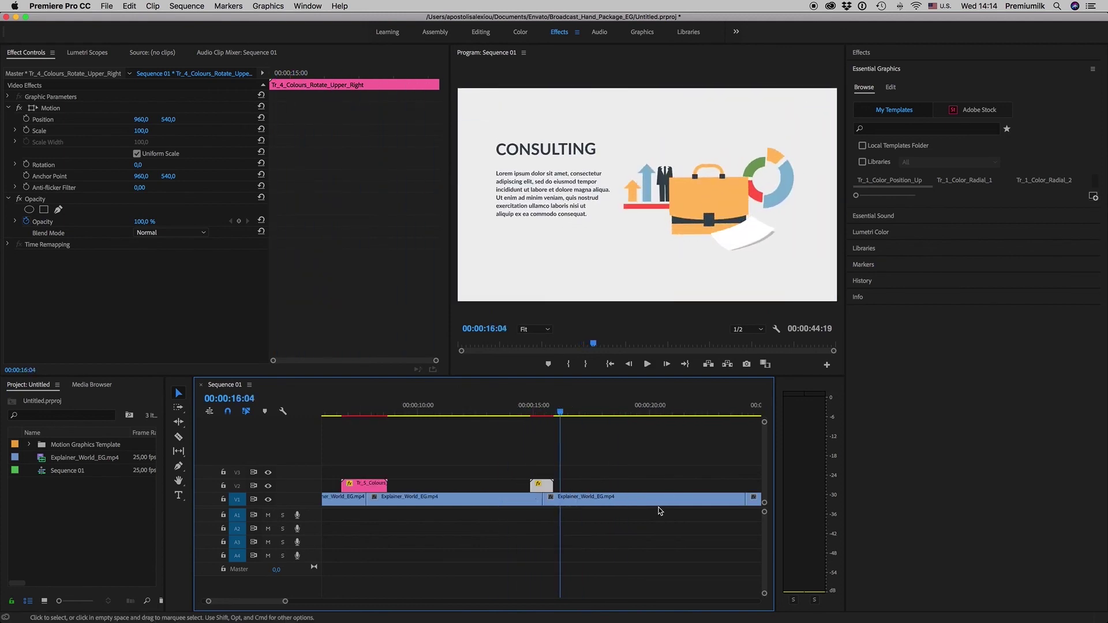
key("minus")
key("minus")
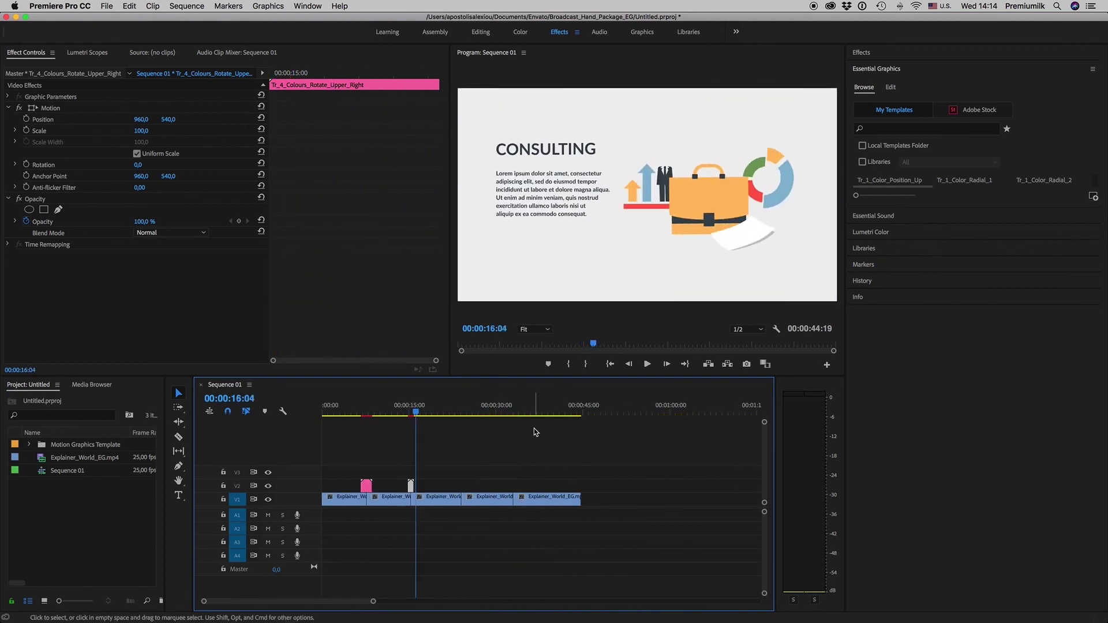
left_click(586, 413)
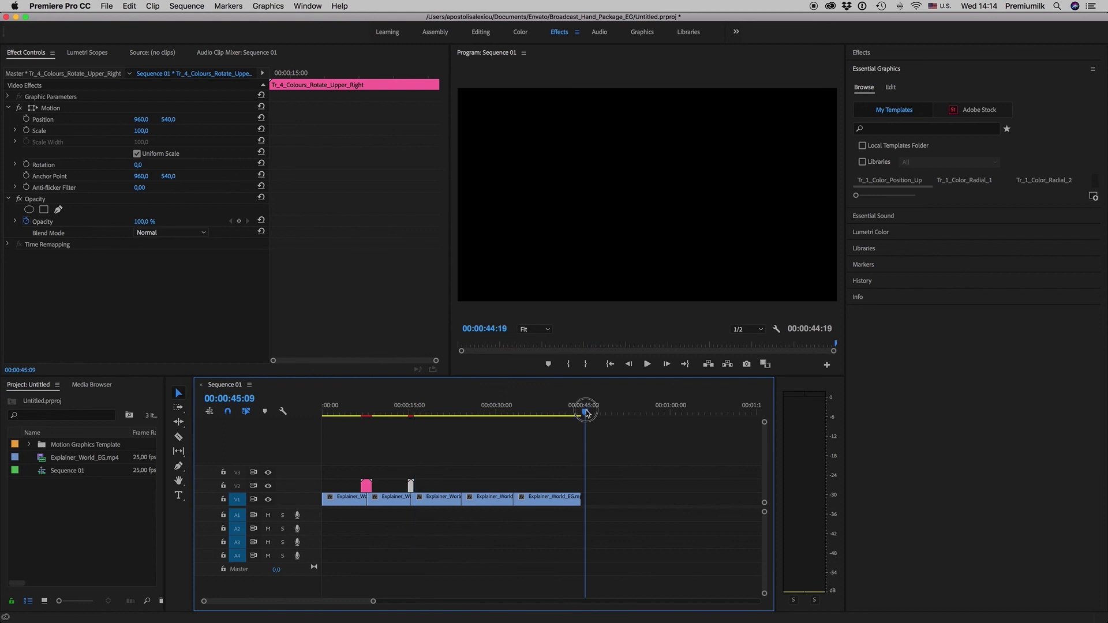
left_click(999, 208)
left_click_drag(1000, 208, 989, 507)
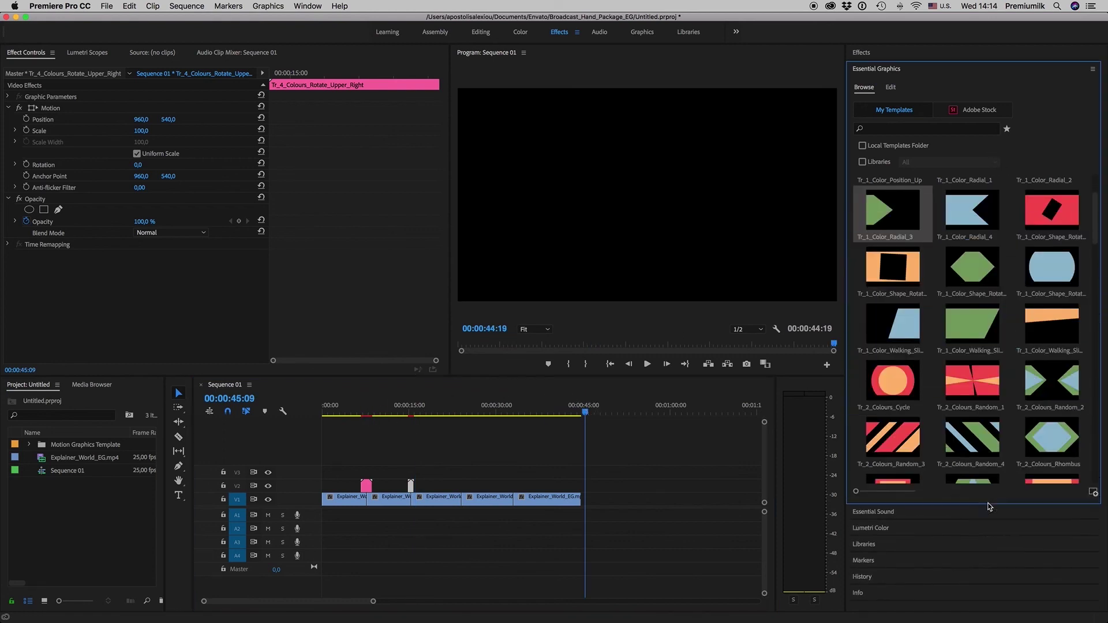